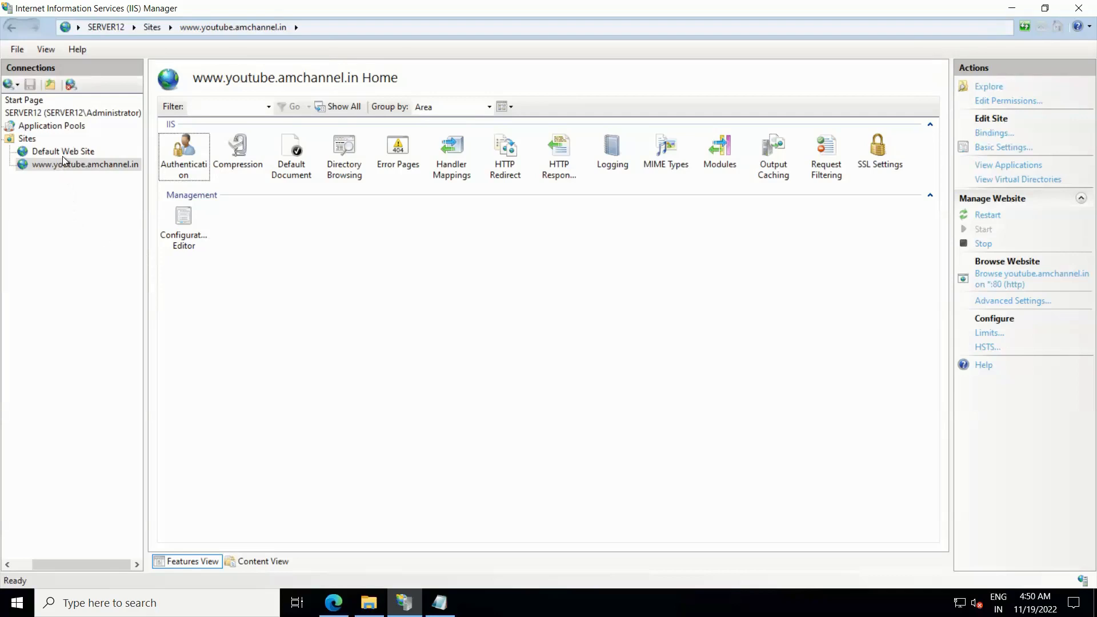
Step: Open the Server Certificates feature for SERVER12 and start a new certificate request
{"action": "left_click", "coordinate": [108, 276]}
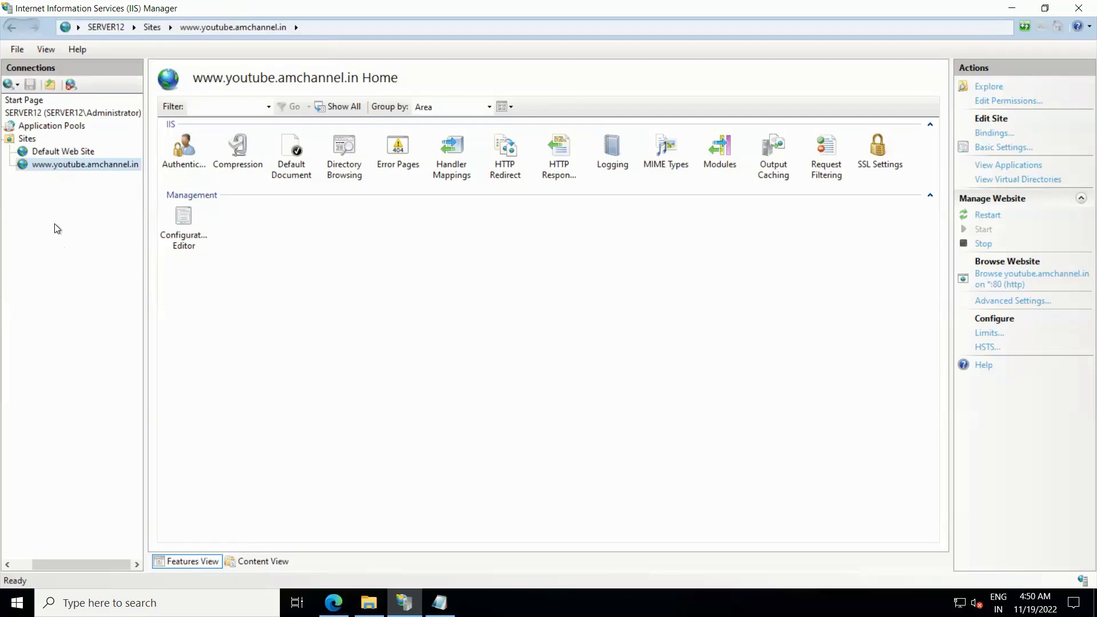
{"action": "left_click", "coordinate": [55, 114]}
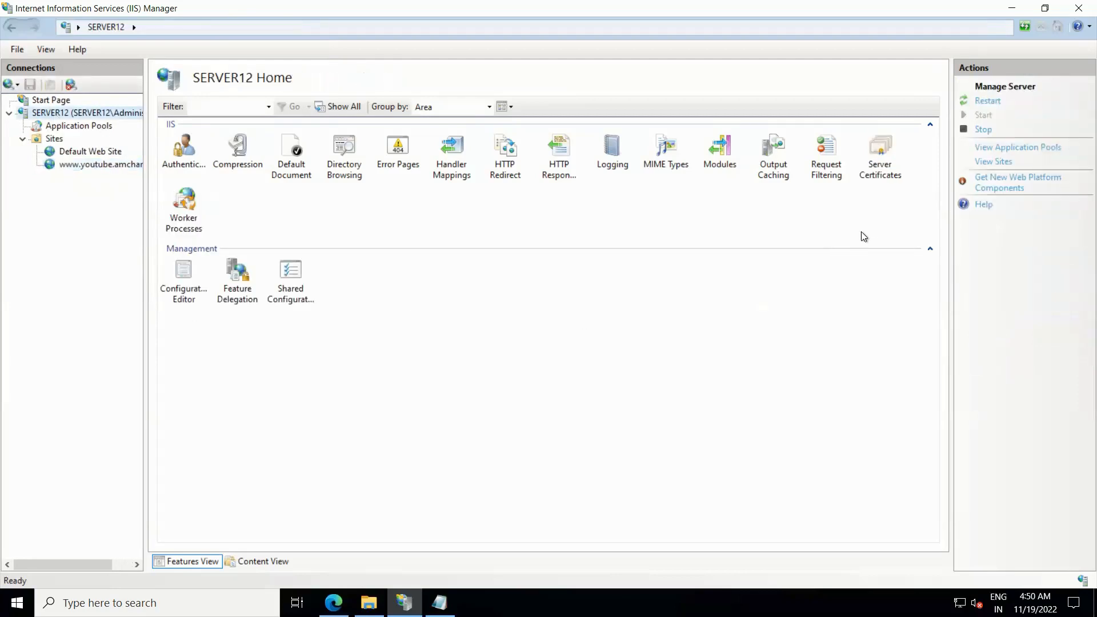
{"action": "left_click", "coordinate": [879, 162]}
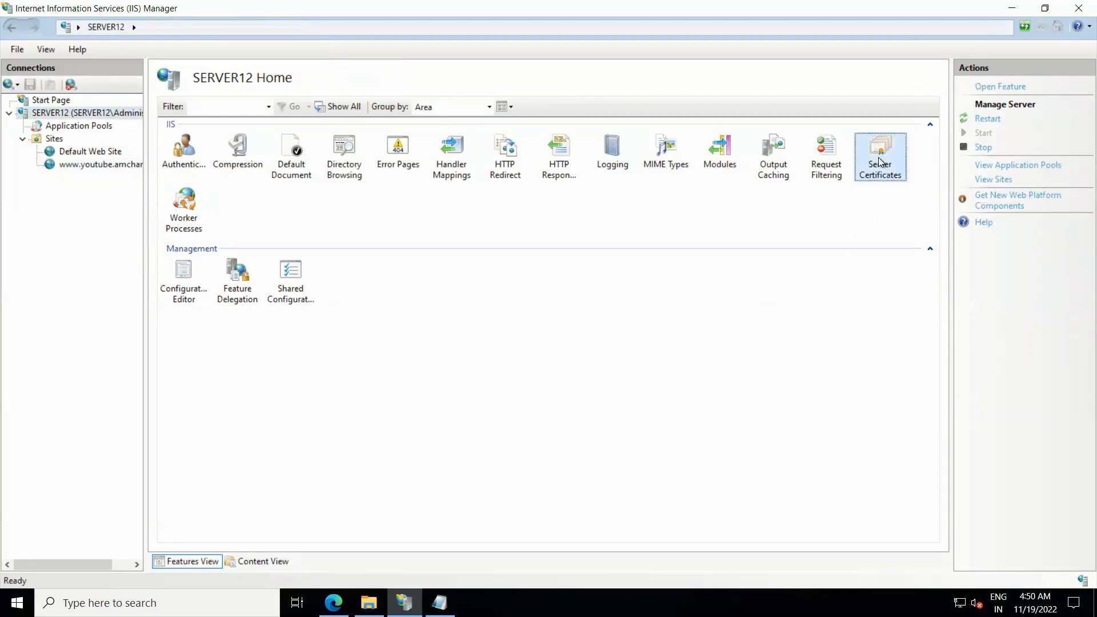
{"action": "double_click", "coordinate": [879, 162]}
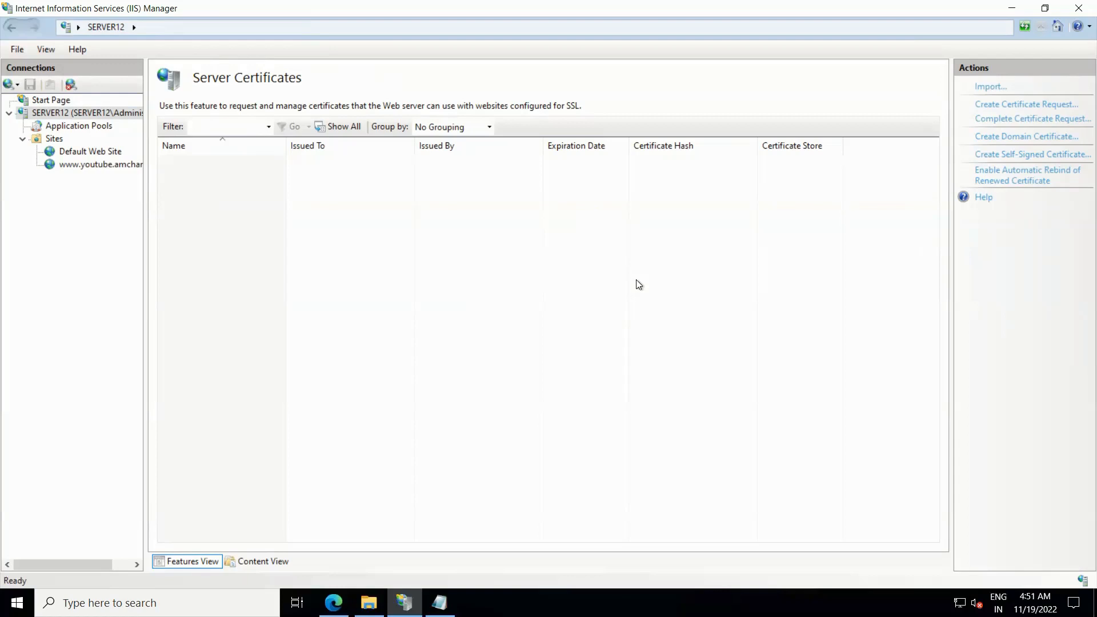
{"action": "left_click", "coordinate": [1025, 107]}
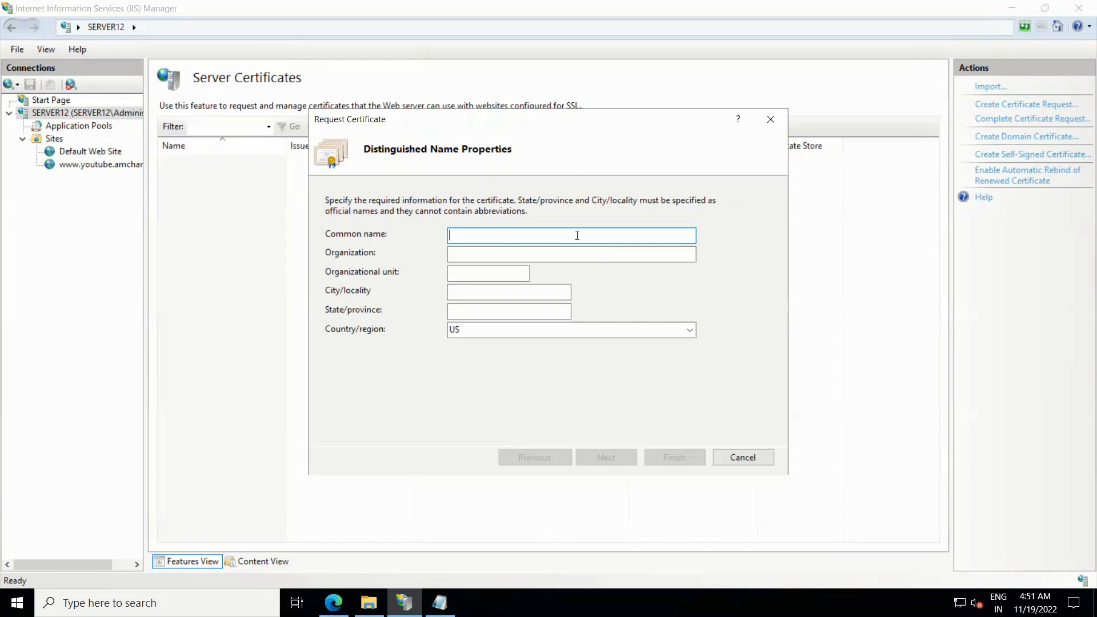
Step: Enter youtube.amchannel.in as the common name of the certificate request
{"action": "type", "text": "youtube.amchannel.in"}
{"action": "left_click_drag", "start_coordinate": [551, 236], "coordinate": [447, 235]}
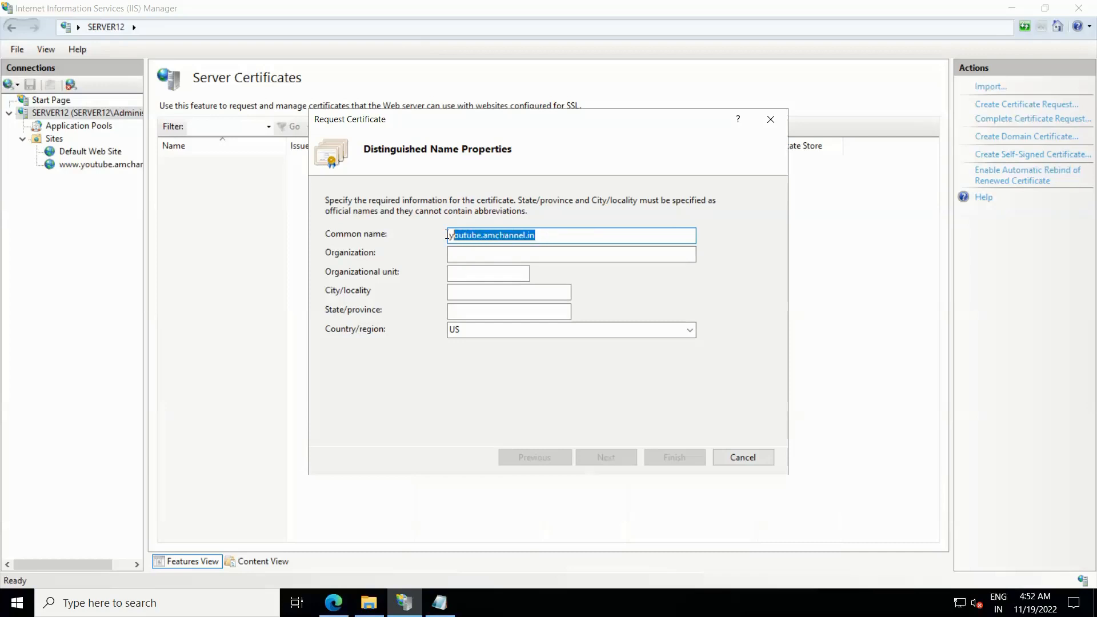
{"action": "left_click", "coordinate": [543, 238]}
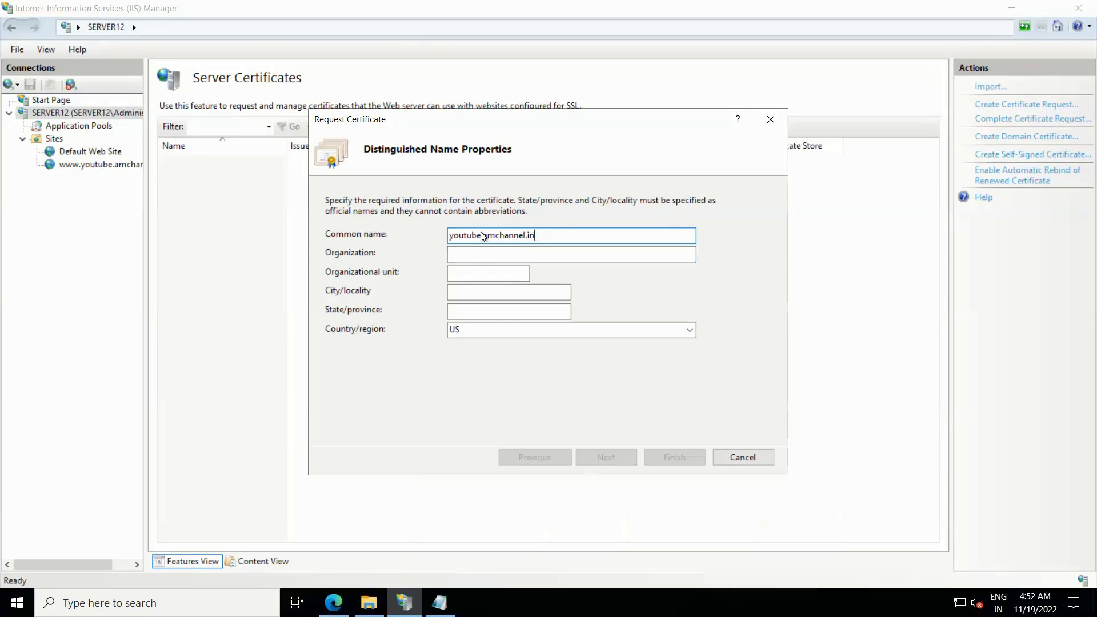
Step: Try www in place of youtube in the common name and restore youtube.amchannel.in
{"action": "left_click_drag", "start_coordinate": [484, 234], "coordinate": [451, 235]}
{"action": "key", "text": "BackSpace"}
{"action": "type", "text": "www."}
{"action": "left_click", "coordinate": [550, 234]}
{"action": "left_click_drag", "start_coordinate": [470, 234], "coordinate": [443, 236]}
{"action": "left_click", "coordinate": [548, 234]}
{"action": "left_click_drag", "start_coordinate": [472, 235], "coordinate": [445, 235]}
{"action": "left_click", "coordinate": [556, 236]}
{"action": "left_click_drag", "start_coordinate": [449, 236], "coordinate": [472, 235]}
{"action": "left_click", "coordinate": [537, 238]}
{"action": "left_click_drag", "start_coordinate": [470, 237], "coordinate": [445, 237]}
{"action": "type", "text": "youtube"}
{"action": "left_click", "coordinate": [563, 233]}
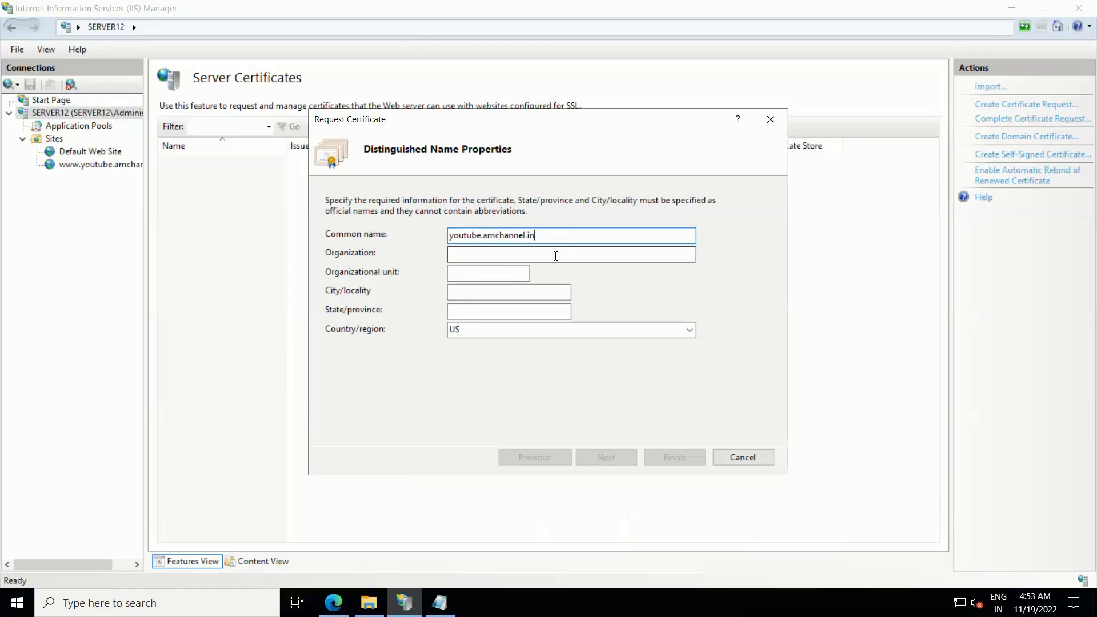
Step: Set the organization to AMchannel Inc, the organizational unit and city to Pune, and the state to Maharashtra
{"action": "left_click", "coordinate": [555, 256]}
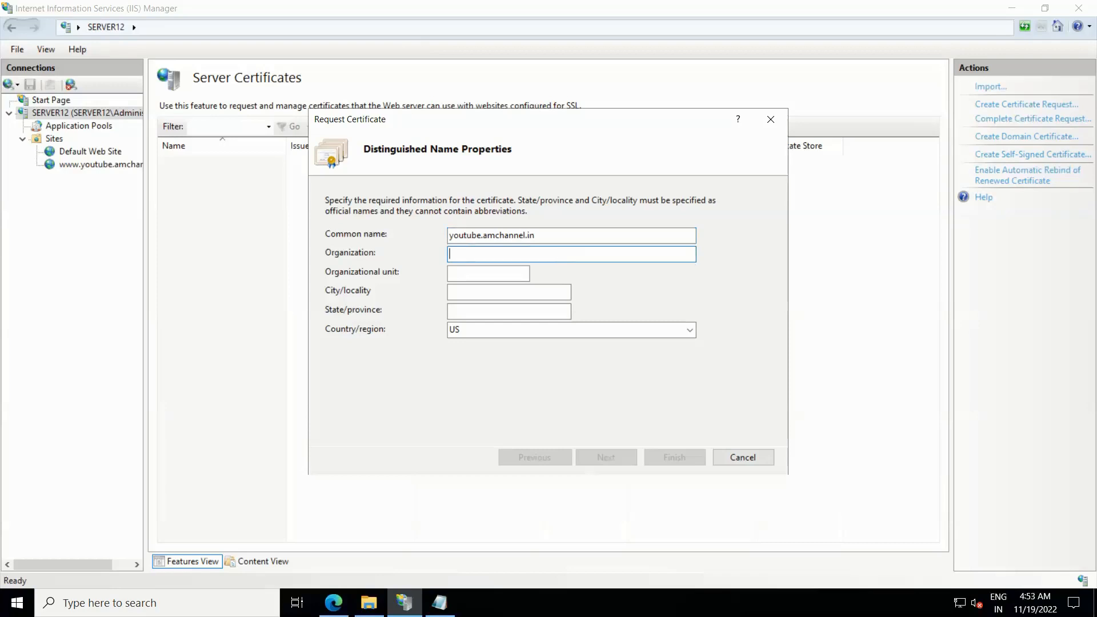
{"action": "type", "text": "AMchannel Inc"}
{"action": "left_click", "coordinate": [480, 275]}
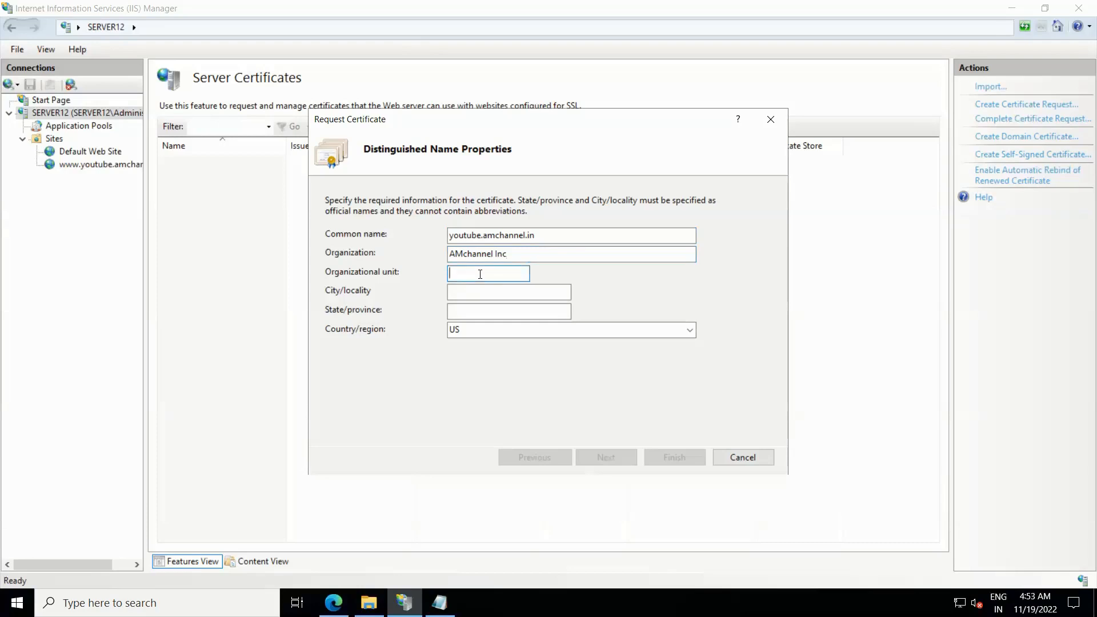
{"action": "type", "text": "Pune"}
{"action": "key", "text": "Tab"}
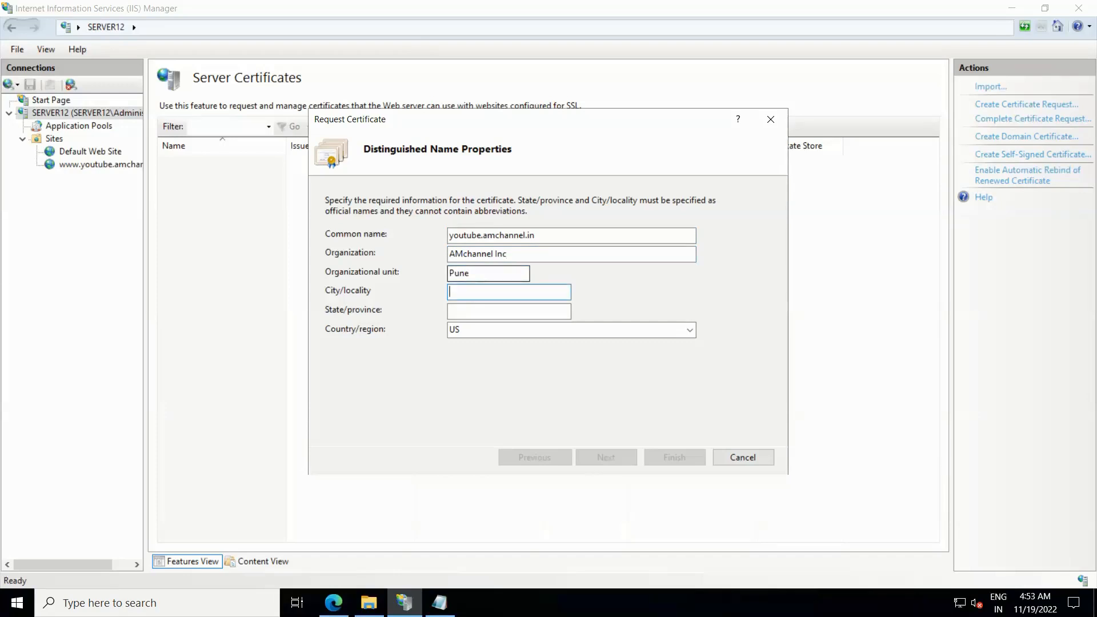
{"action": "type", "text": "Pune"}
{"action": "key", "text": "Tab"}
{"action": "type", "text": "Ma"}
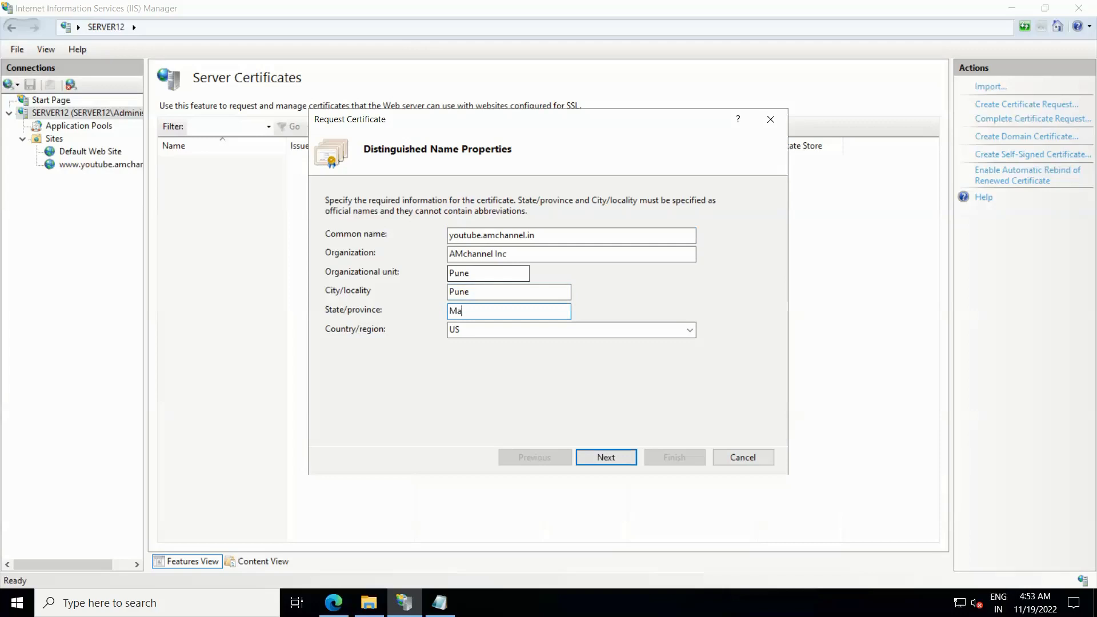
{"action": "type", "text": "harashtra"}
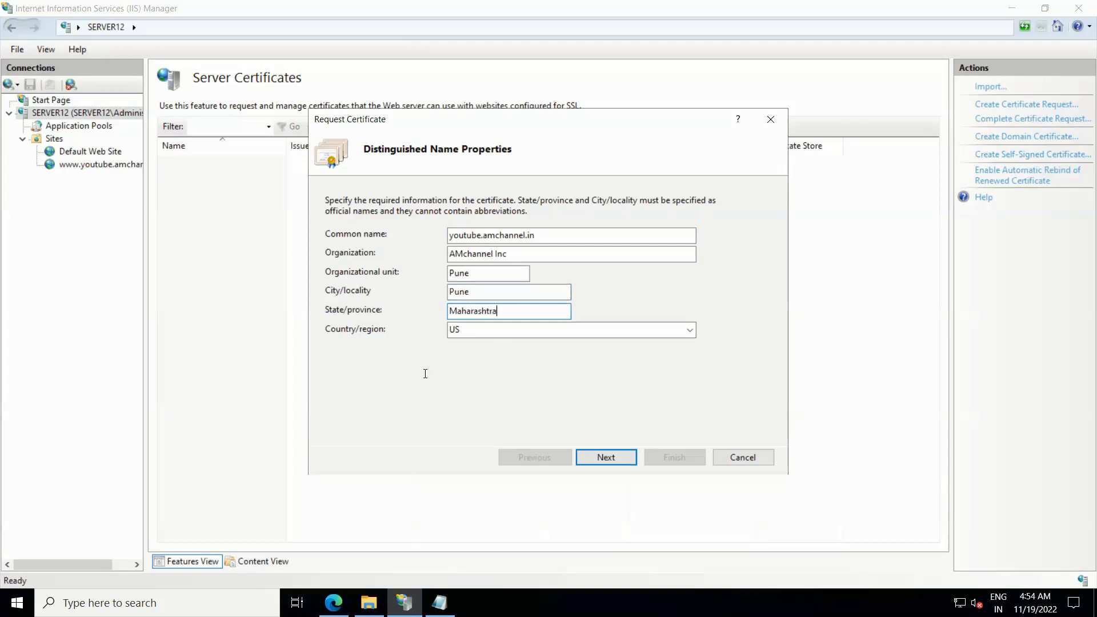
Step: Set the country/region to IN and proceed to the cryptographic service provider properties
{"action": "key", "text": "Tab"}
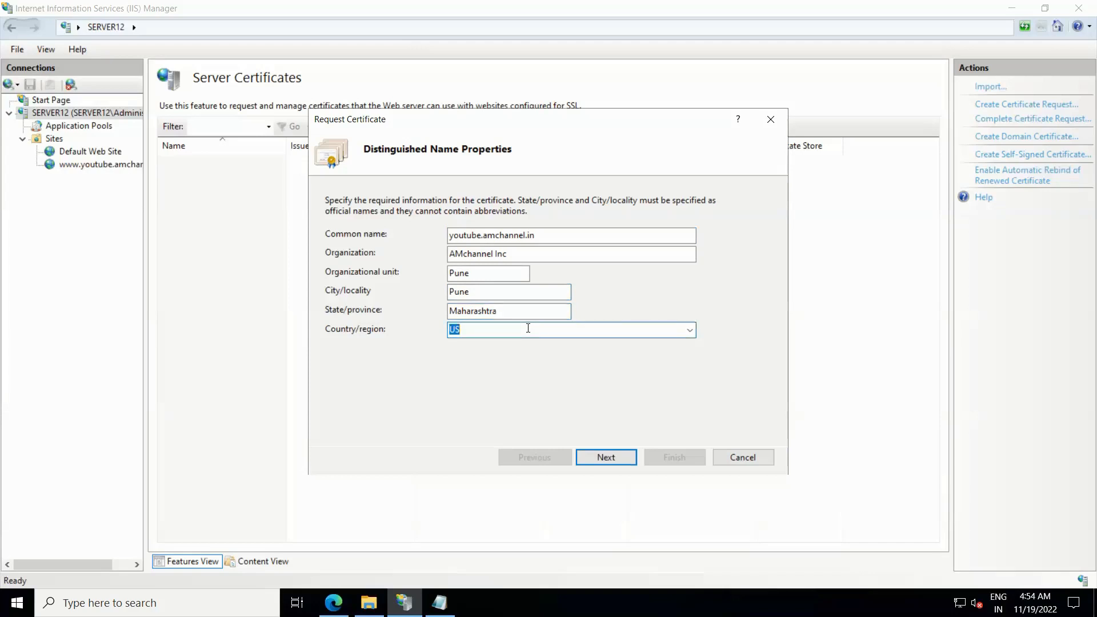
{"action": "left_click", "coordinate": [691, 331]}
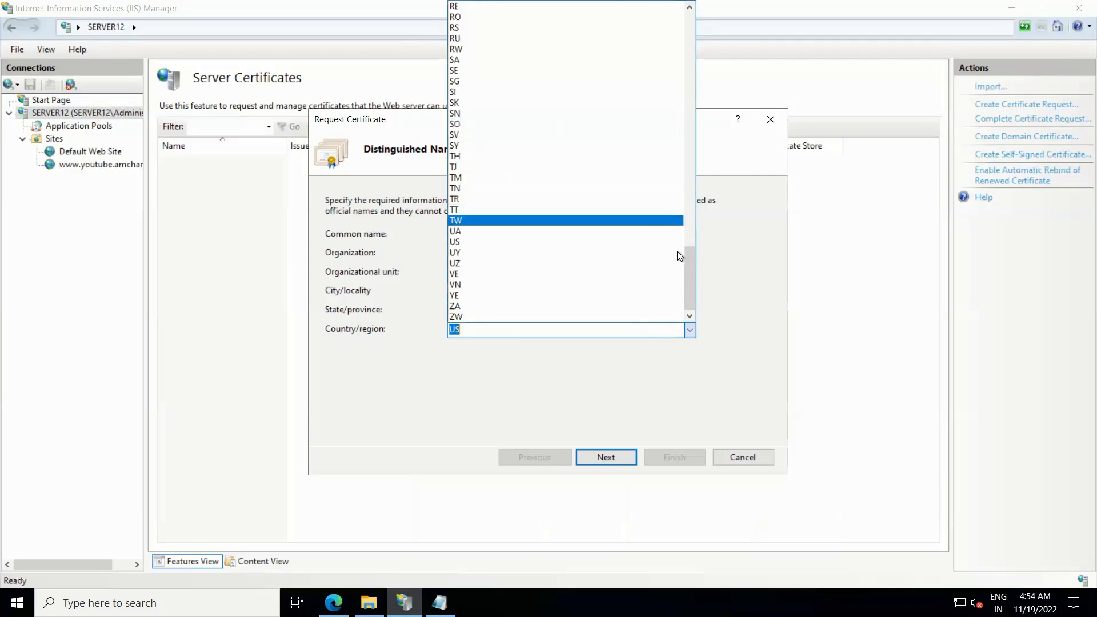
{"action": "left_click_drag", "start_coordinate": [691, 258], "coordinate": [705, 142]}
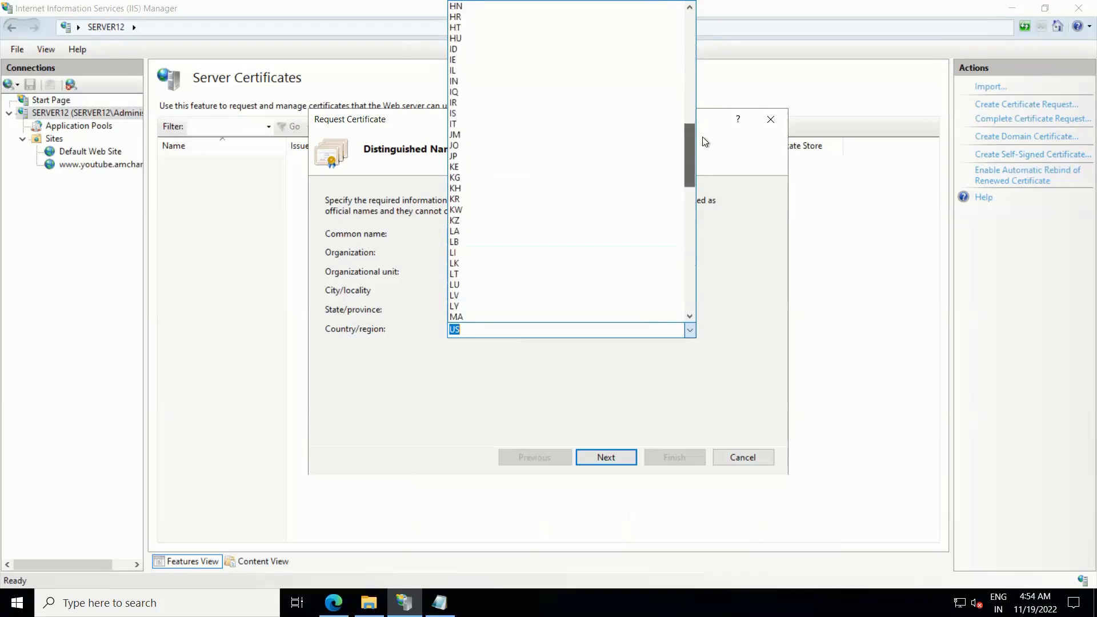
{"action": "left_click", "coordinate": [471, 80]}
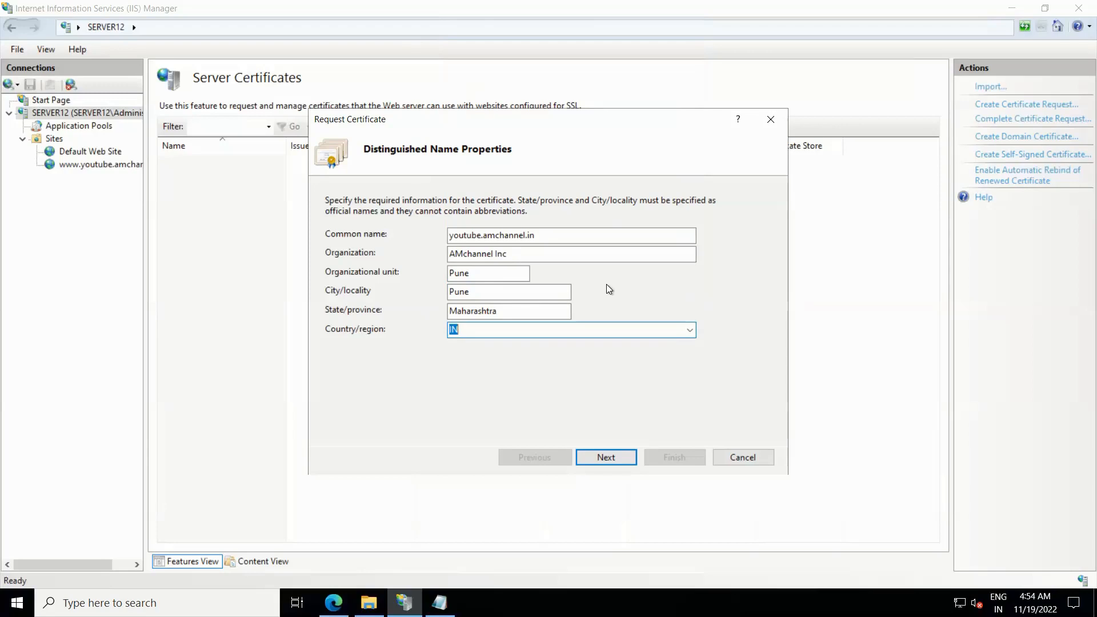
{"action": "left_click", "coordinate": [607, 458]}
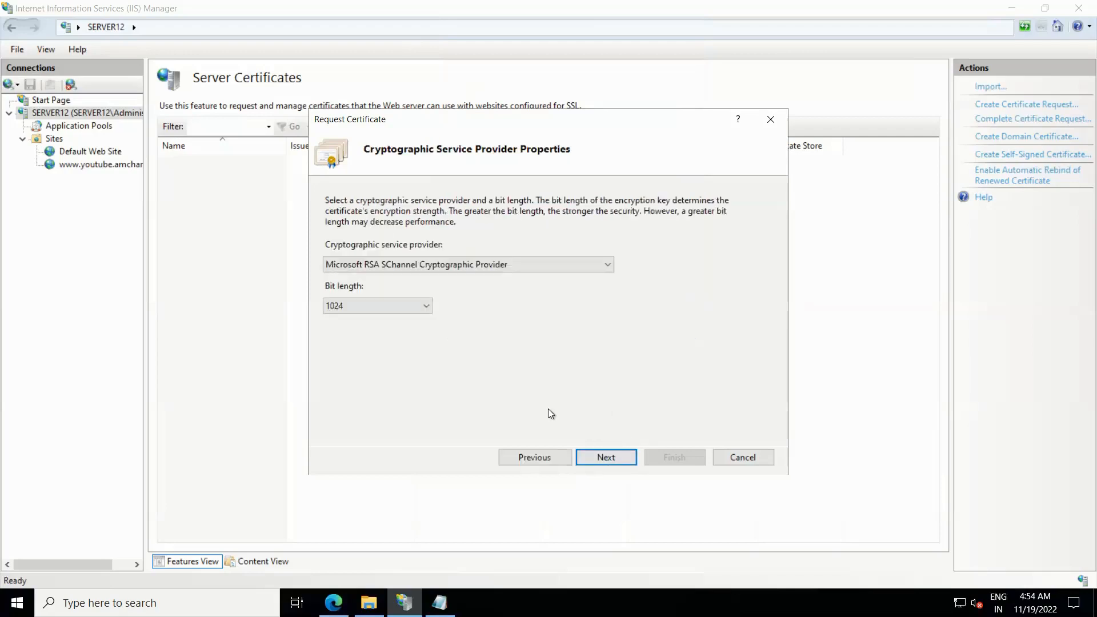
Step: Keep Microsoft RSA SChannel Cryptographic Provider, set the bit length to 2048, and proceed to the file name page
{"action": "left_click", "coordinate": [546, 266]}
{"action": "left_click", "coordinate": [679, 278]}
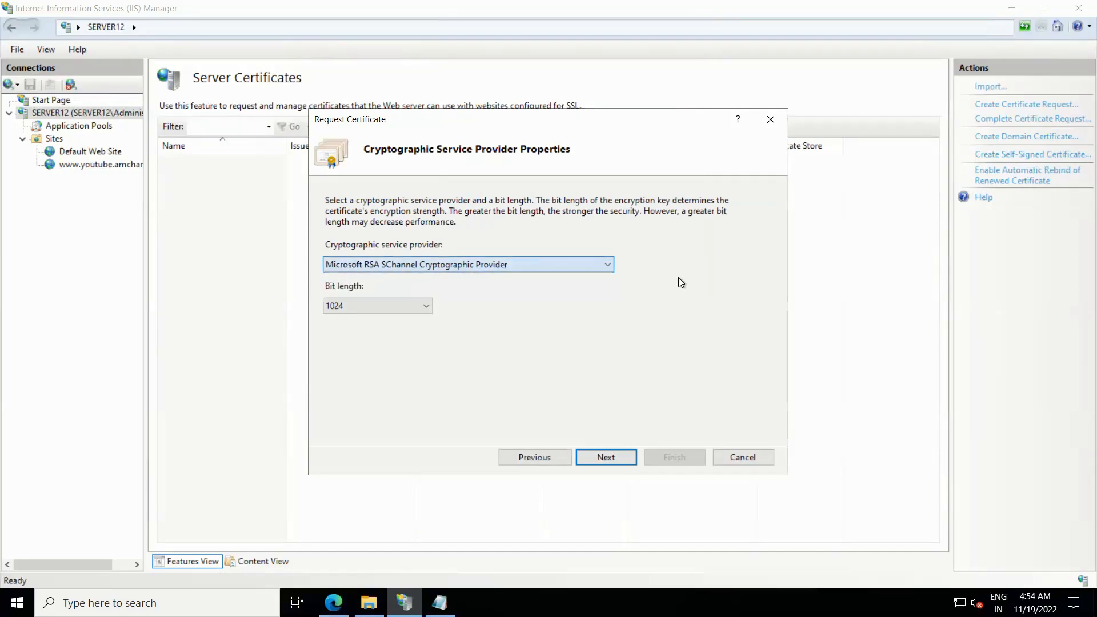
{"action": "left_click", "coordinate": [425, 308]}
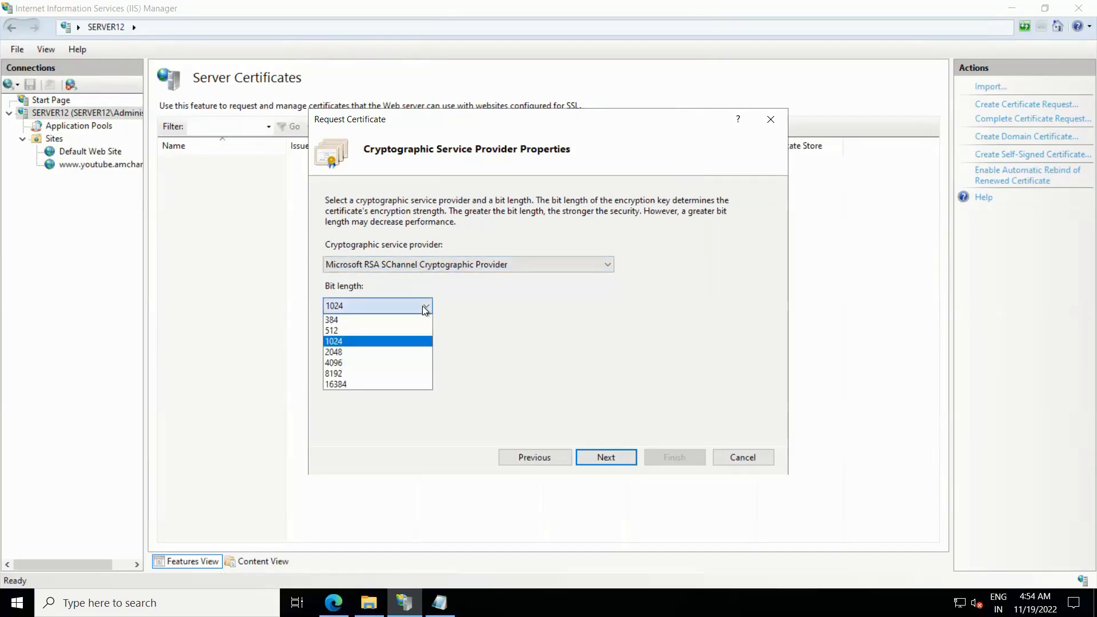
{"action": "left_click", "coordinate": [363, 353]}
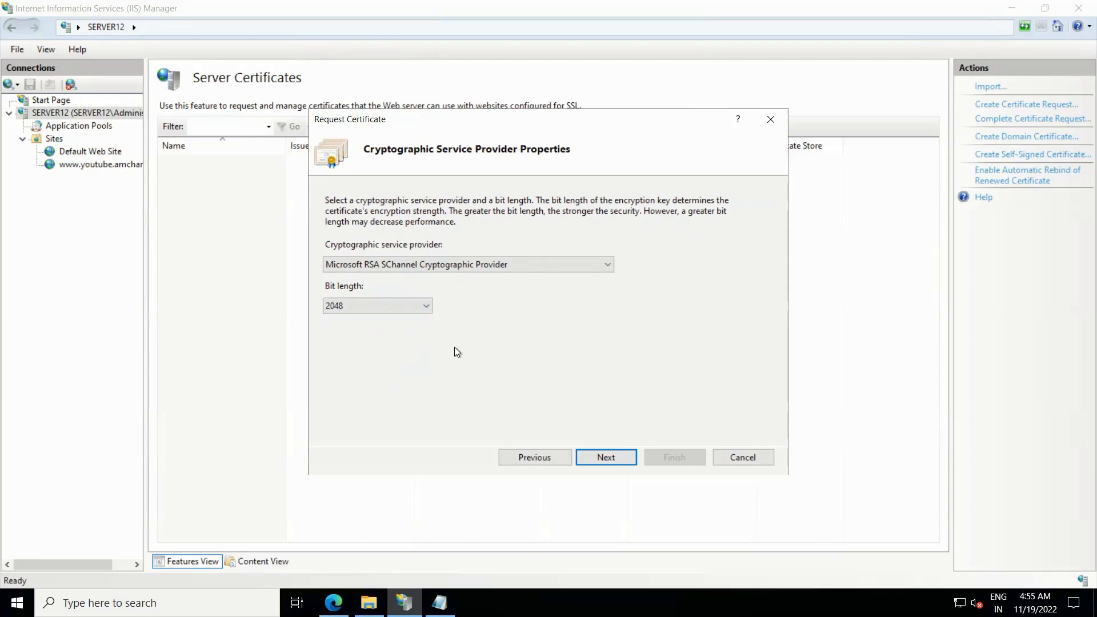
{"action": "left_click", "coordinate": [425, 307]}
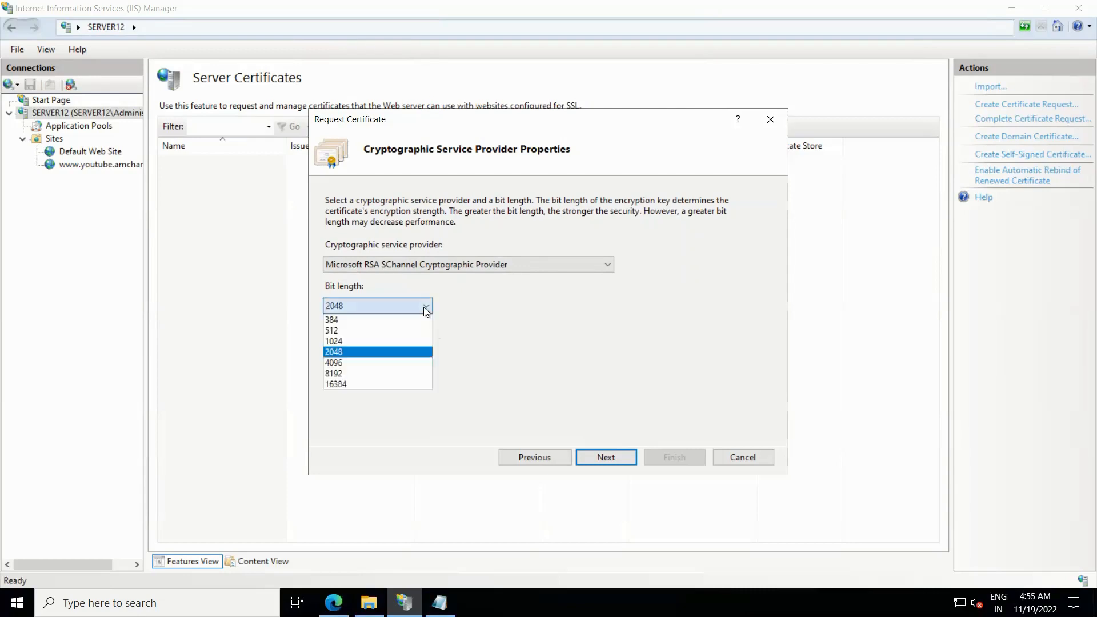
{"action": "left_click", "coordinate": [374, 355]}
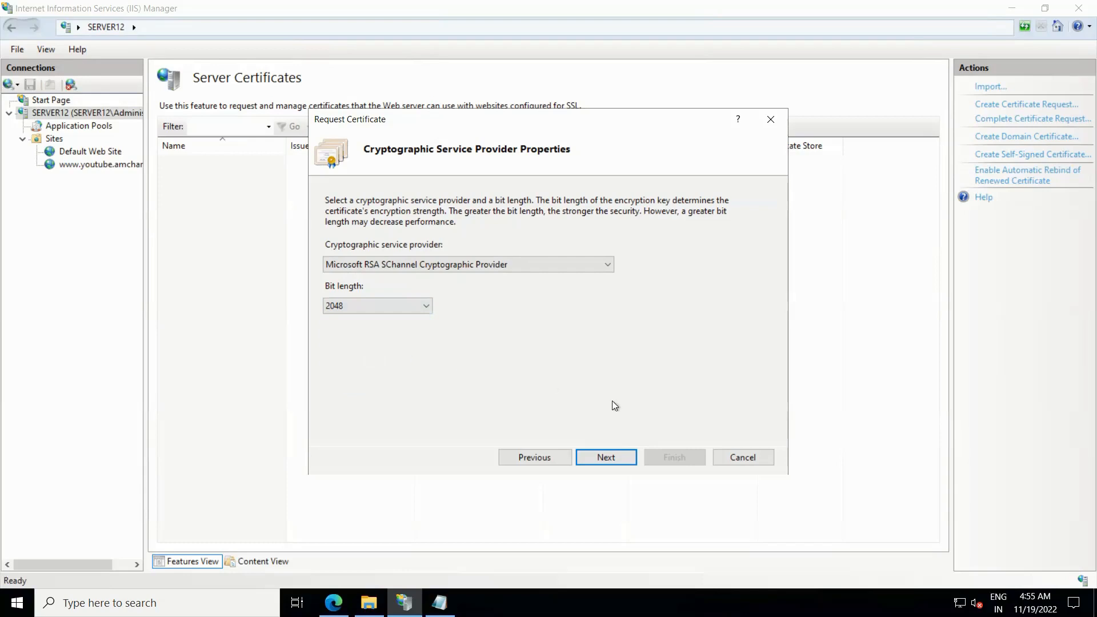
{"action": "left_click", "coordinate": [611, 460]}
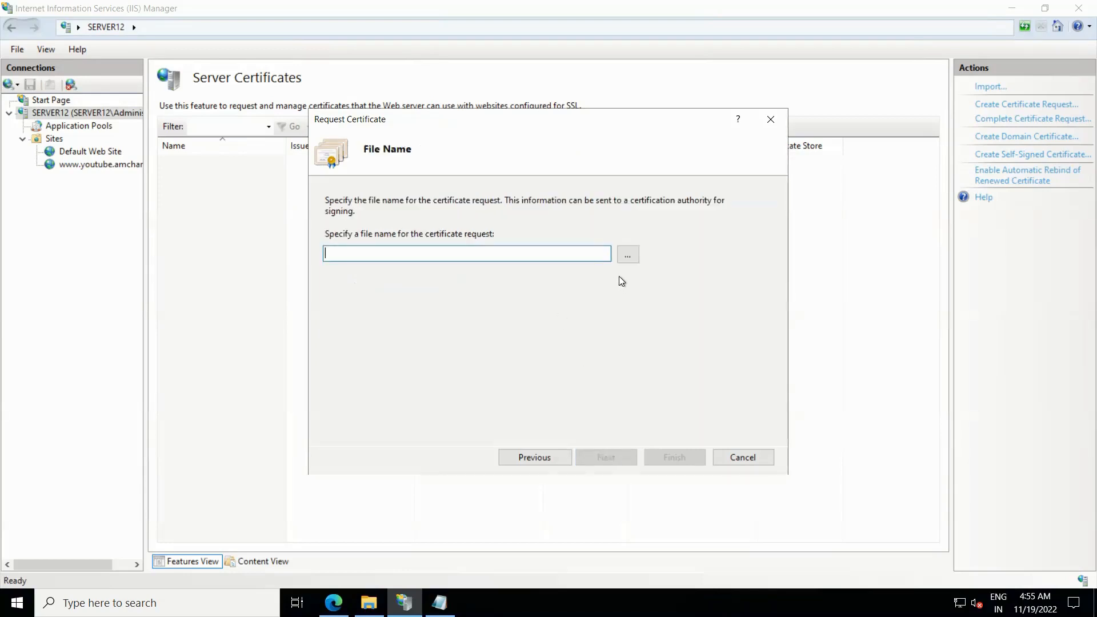
Step: Save the certificate request as youtube.amchannel-110922.txt in the Documents folder and finish the request
{"action": "left_click", "coordinate": [629, 255]}
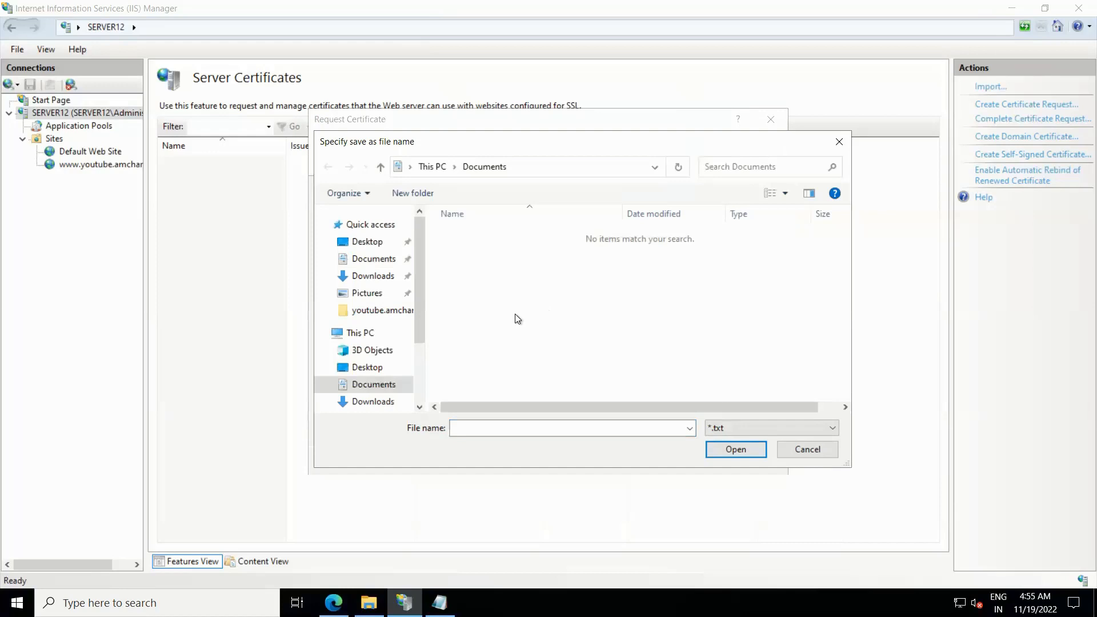
{"action": "left_click", "coordinate": [576, 431]}
{"action": "type", "text": "youtube.amchanne"}
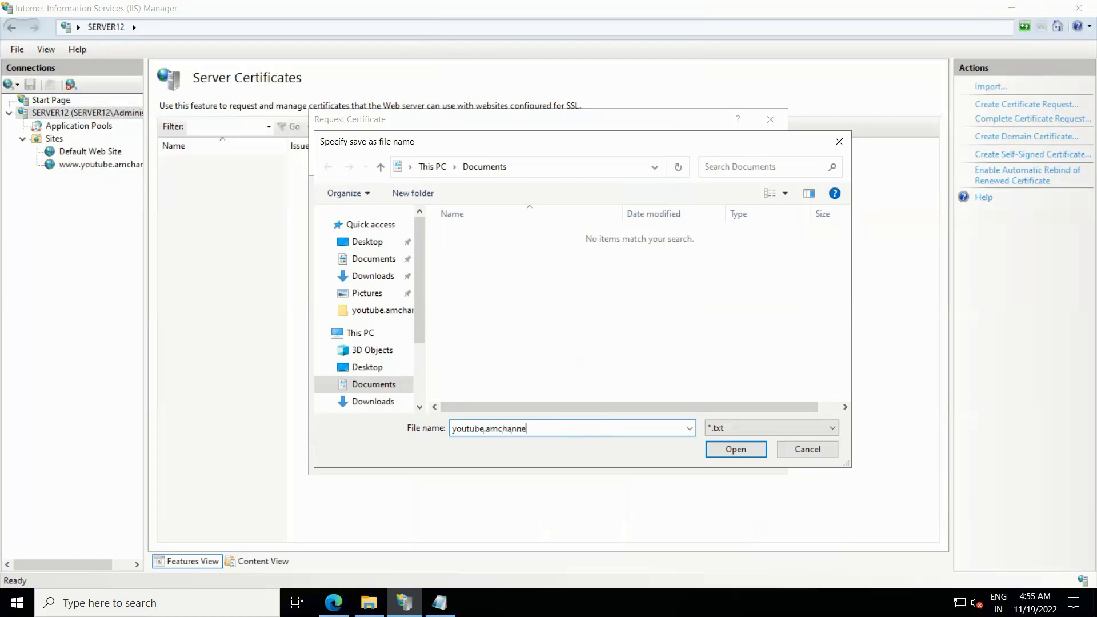
{"action": "type", "text": "l-1109222"}
{"action": "key", "text": "BackSpace"}
{"action": "left_click_drag", "start_coordinate": [556, 428], "coordinate": [451, 431]}
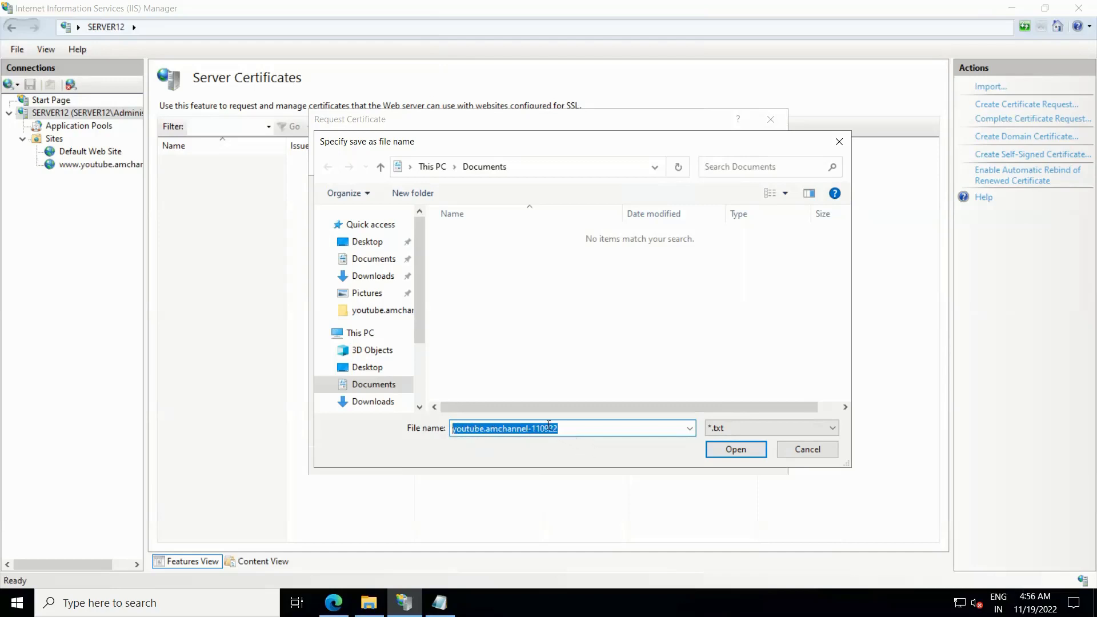
{"action": "left_click", "coordinate": [584, 431]}
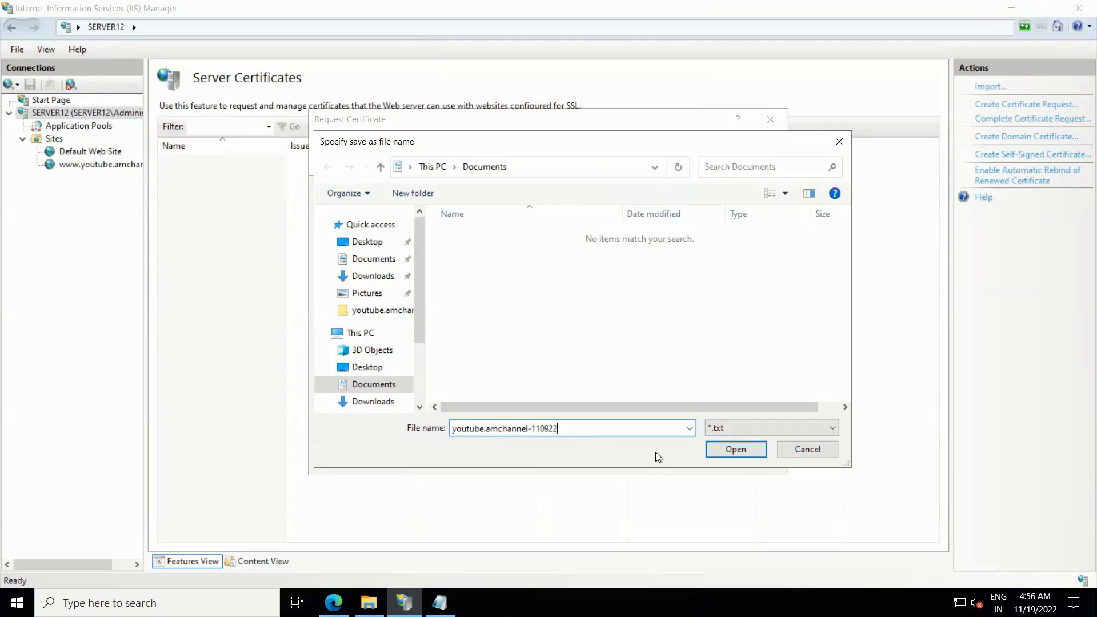
{"action": "left_click", "coordinate": [736, 451]}
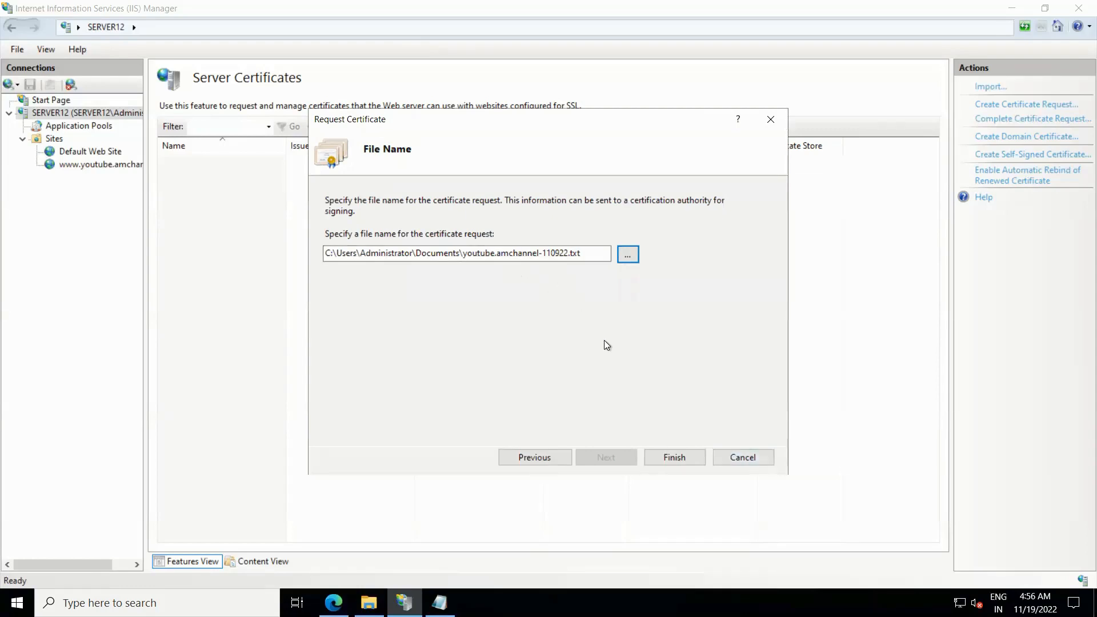
{"action": "left_click", "coordinate": [678, 458]}
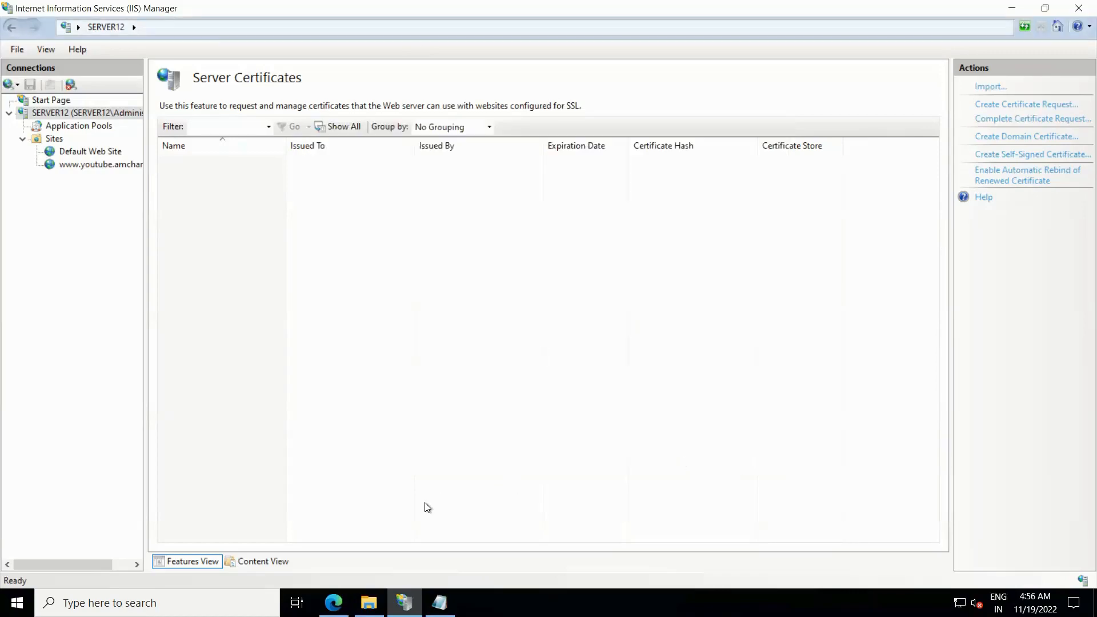
Step: Open youtube.amchannel-110922.txt from the Documents folder to examine the generated certificate request
{"action": "left_click", "coordinate": [369, 603]}
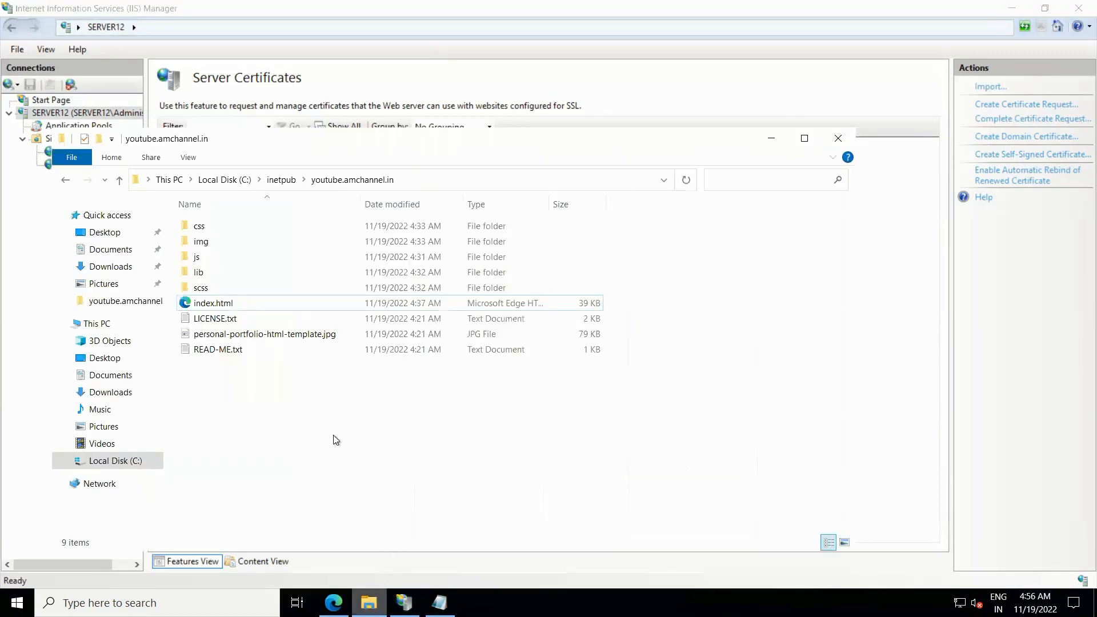
{"action": "left_click", "coordinate": [111, 380]}
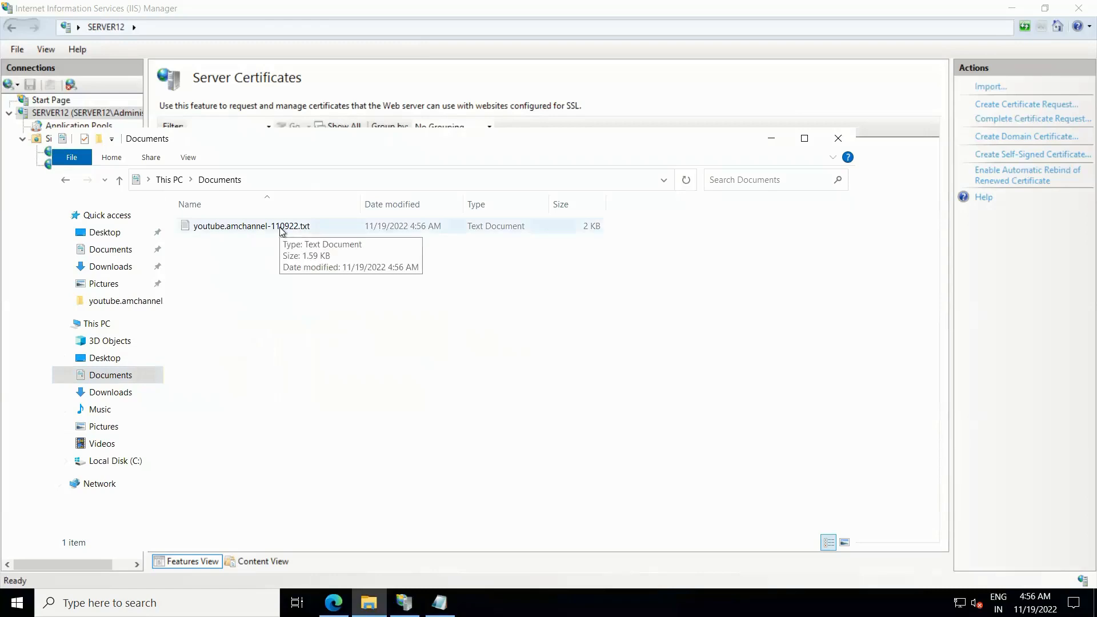
{"action": "double_click", "coordinate": [280, 229]}
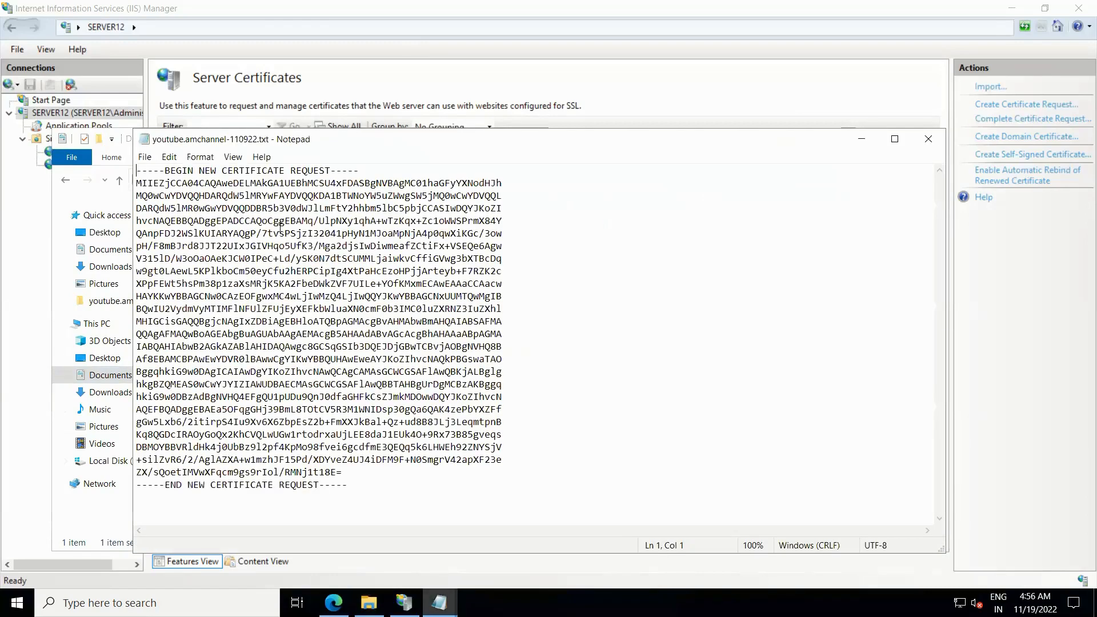
{"action": "left_click", "coordinate": [385, 482]}
Step: Switch to the Edge browser and search the web for "csr checker digicert"
{"action": "left_click", "coordinate": [334, 602]}
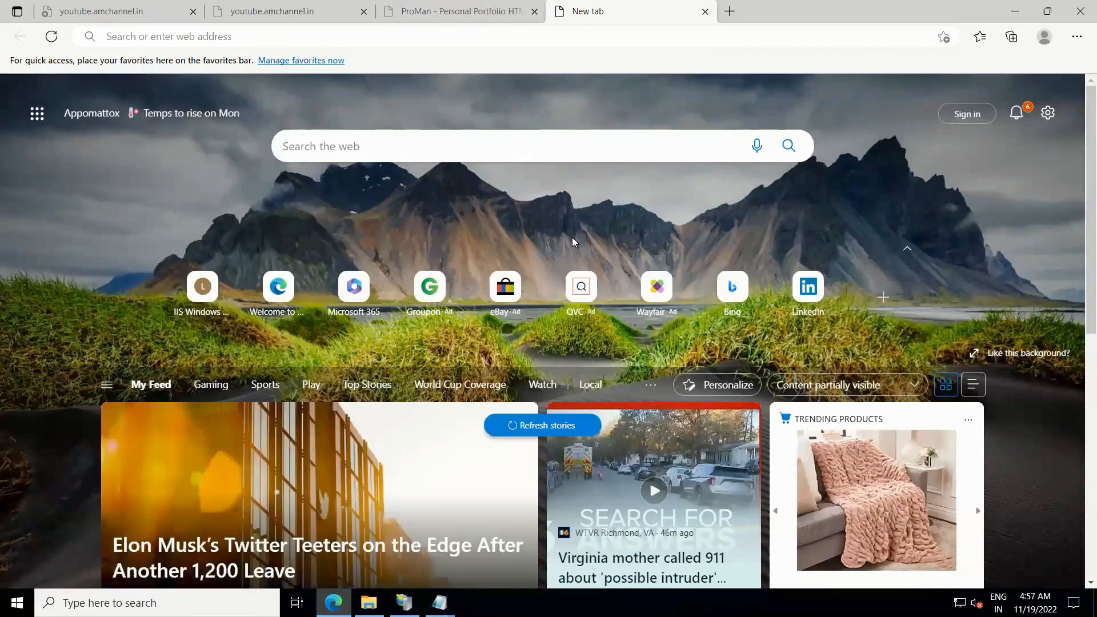
{"action": "left_click", "coordinate": [467, 36]}
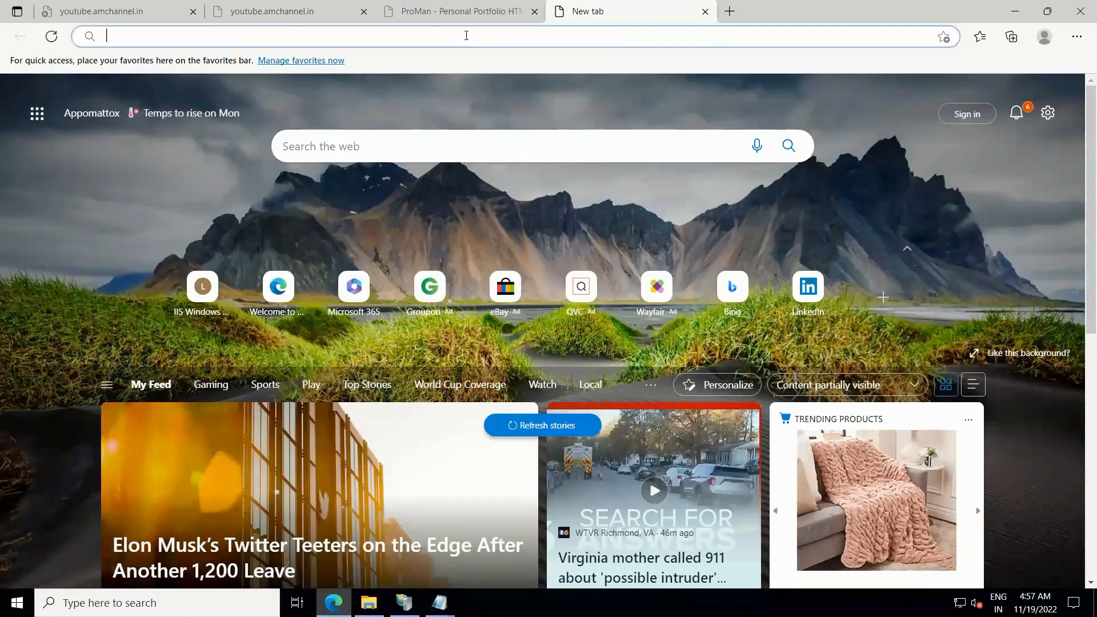
{"action": "type", "text": "csr"}
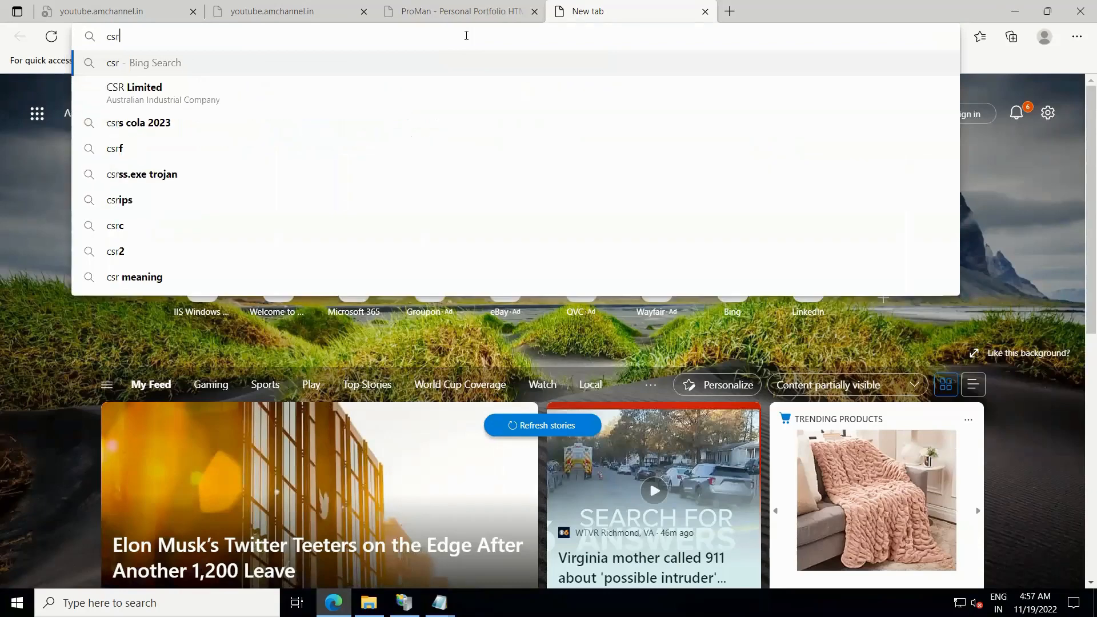
{"action": "type", "text": " checker"}
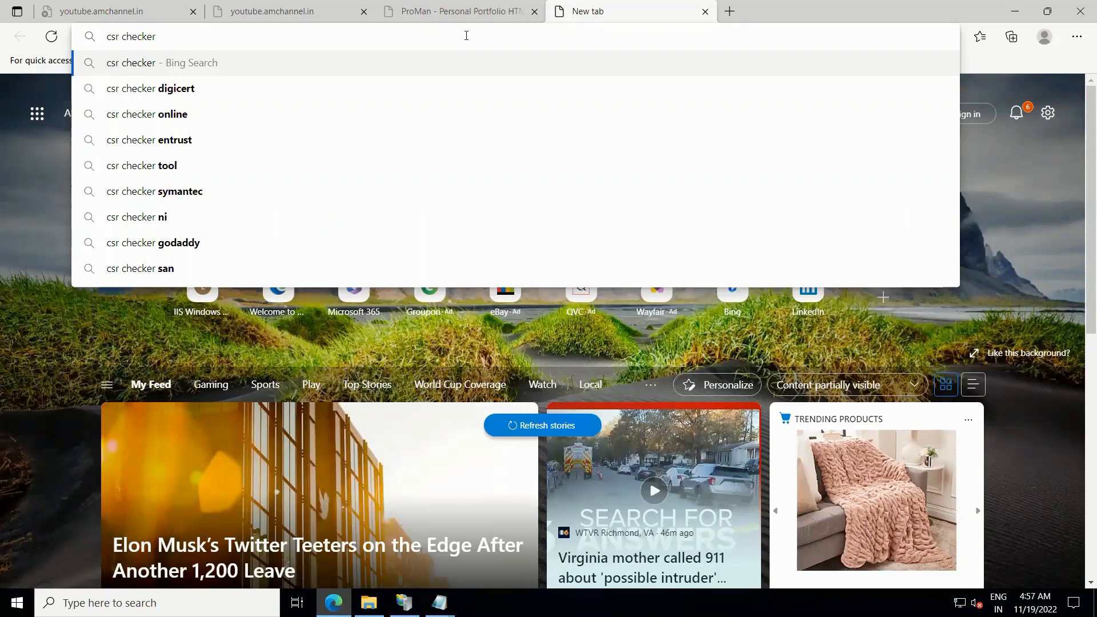
{"action": "key", "text": "Down"}
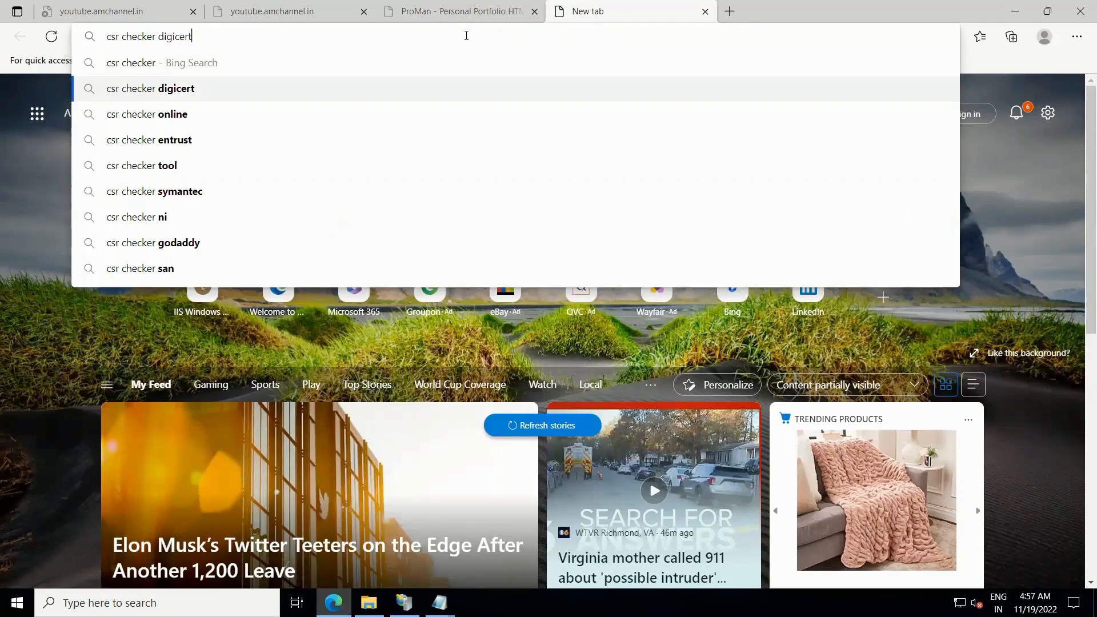
{"action": "key", "text": "Return"}
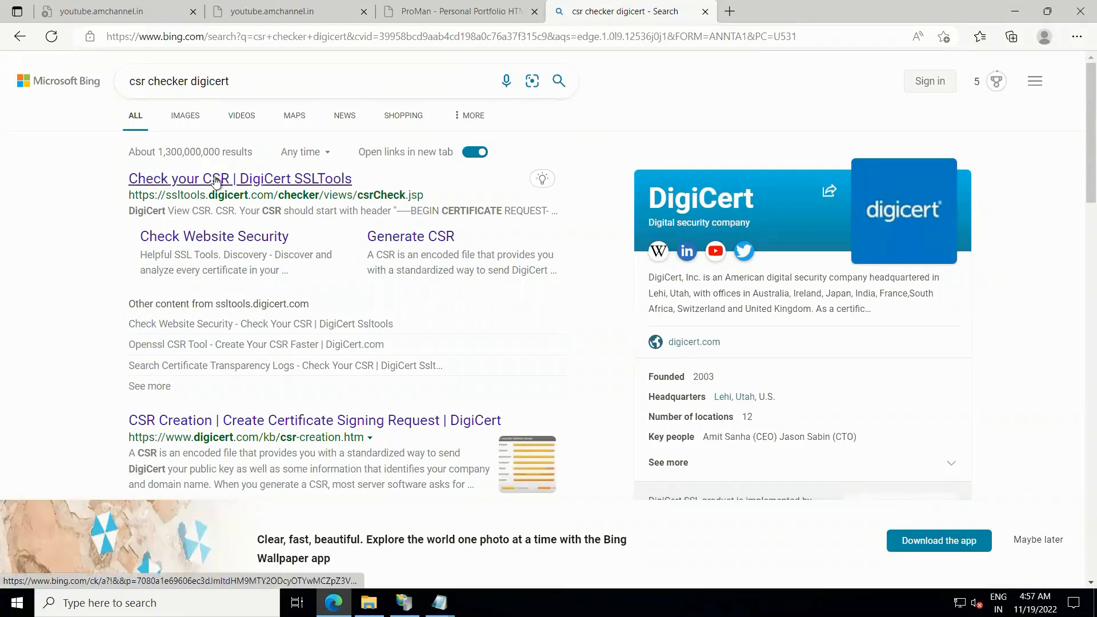
Step: Open the "Check your CSR | DigiCert SSLTools" search result in a new tab and switch to it
{"action": "right_click", "coordinate": [154, 178]}
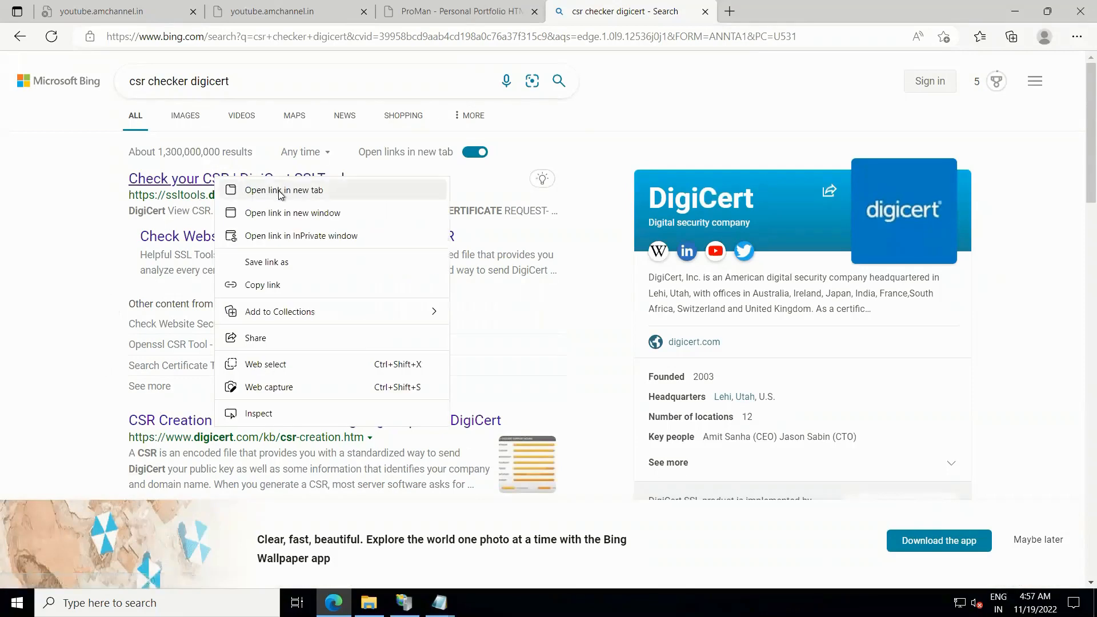
{"action": "left_click", "coordinate": [281, 190]}
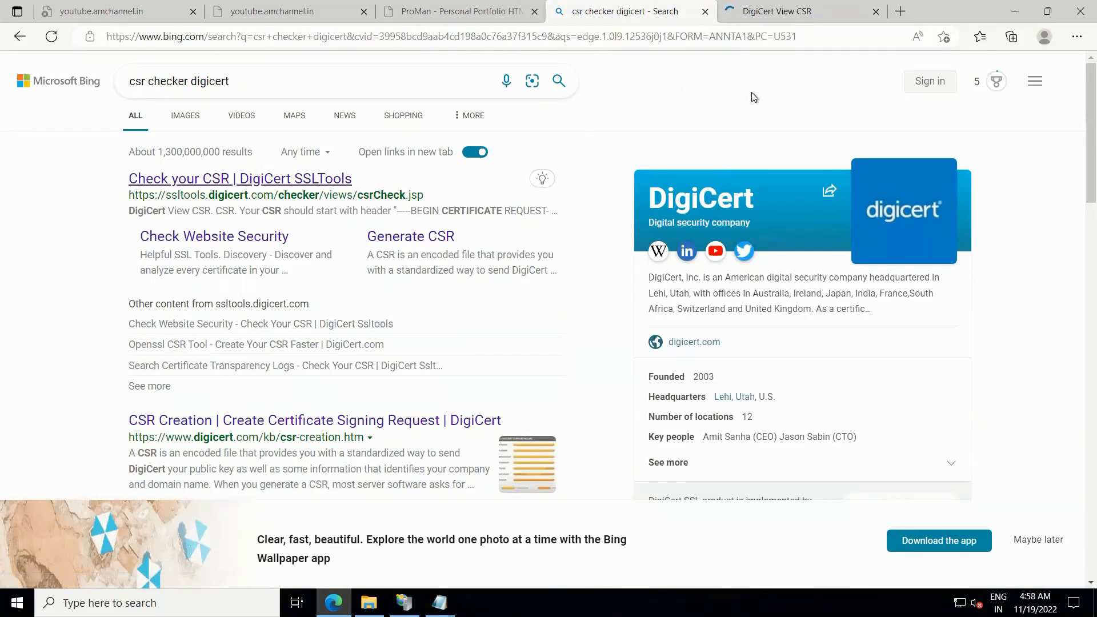
{"action": "left_click", "coordinate": [756, 22]}
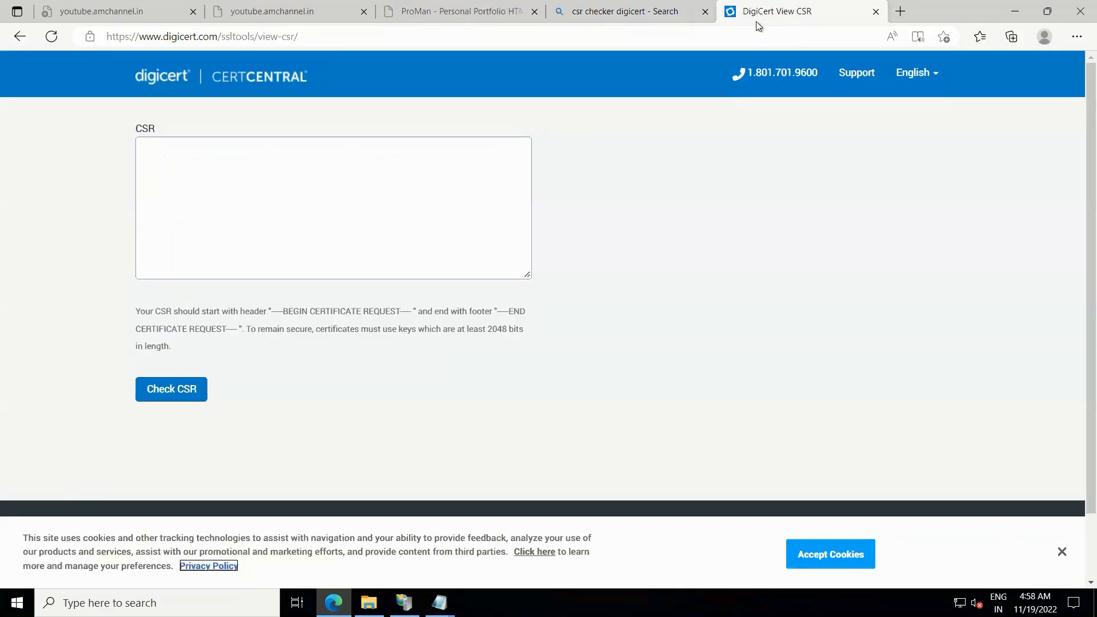
Step: Copy the entire certificate request from youtube.amchannel-110922.txt in Notepad into the CSR field of the DigiCert page
{"action": "left_click", "coordinate": [350, 228]}
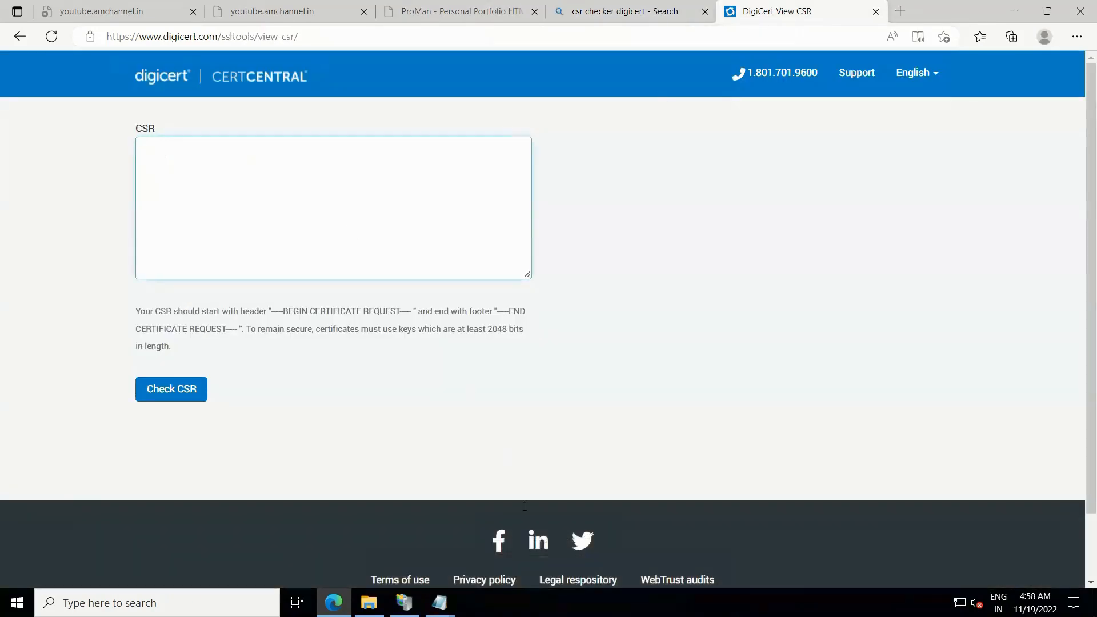
{"action": "mouse_move", "coordinate": [440, 604]}
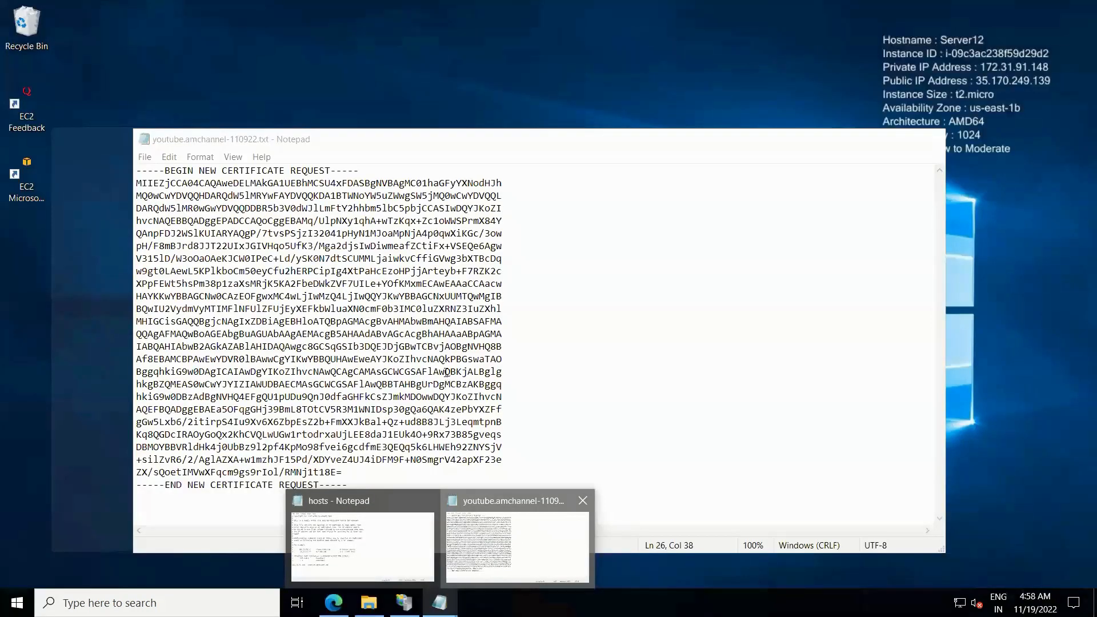
{"action": "left_click", "coordinate": [515, 540]}
{"action": "key", "text": "ctrl+a"}
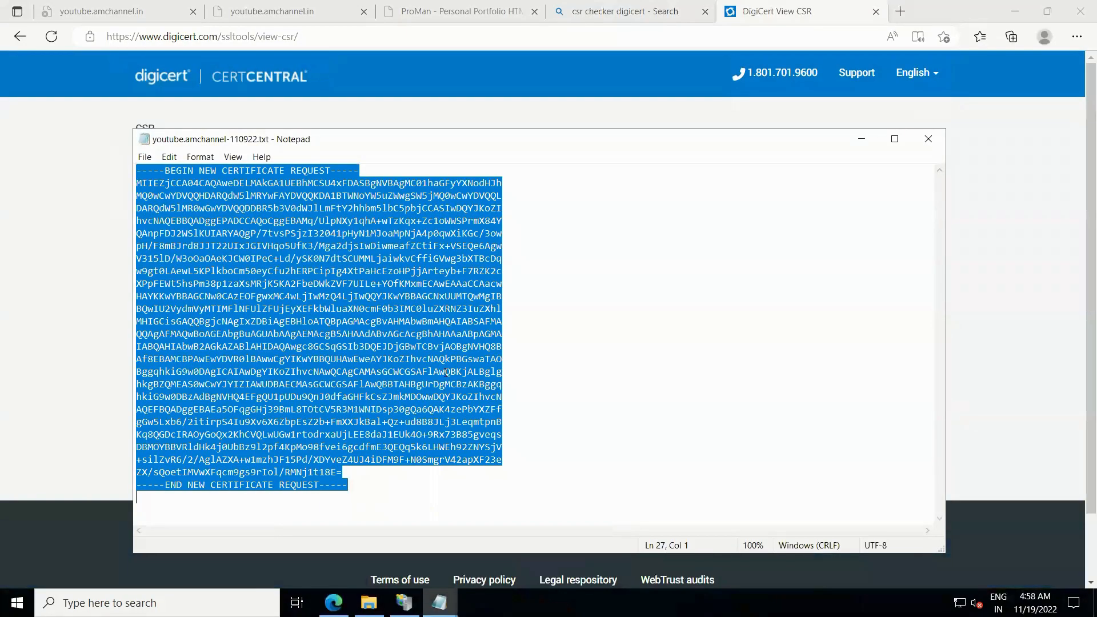
{"action": "left_click", "coordinate": [87, 308]}
{"action": "left_click", "coordinate": [274, 237]}
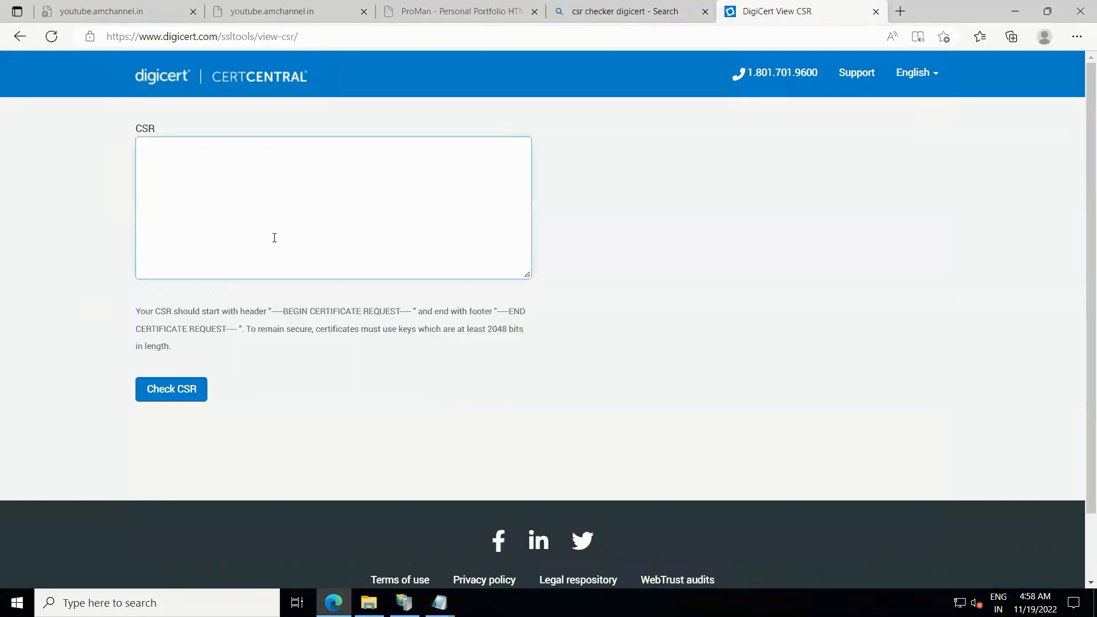
{"action": "key", "text": "ctrl+v"}
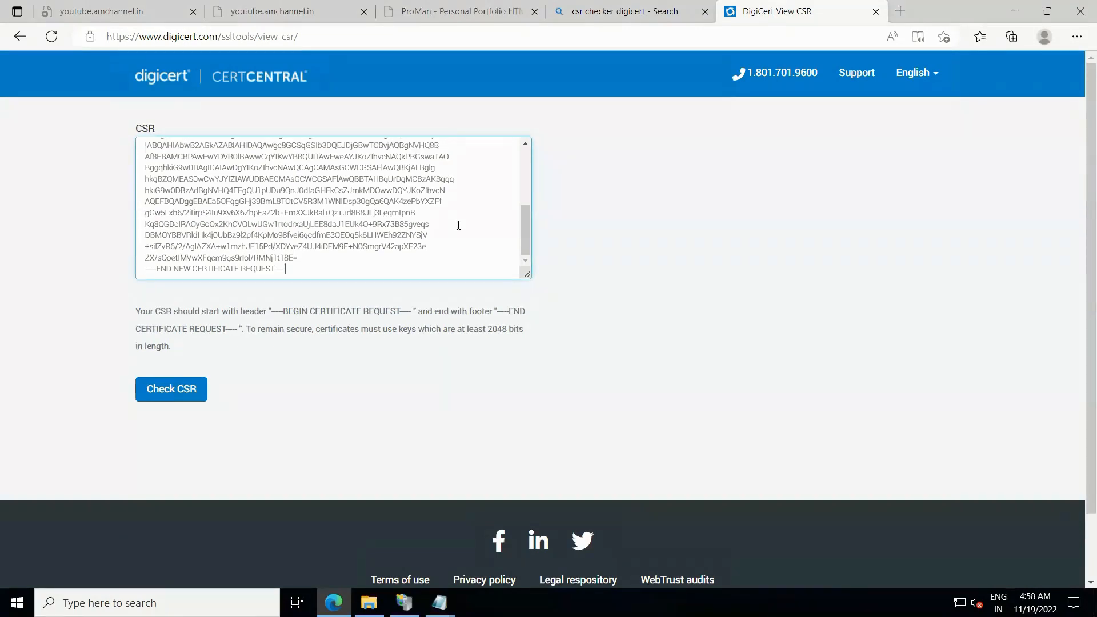
Step: Review the pasted request from its BEGIN header to its END footer and run the CSR check
{"action": "left_click", "coordinate": [527, 172]}
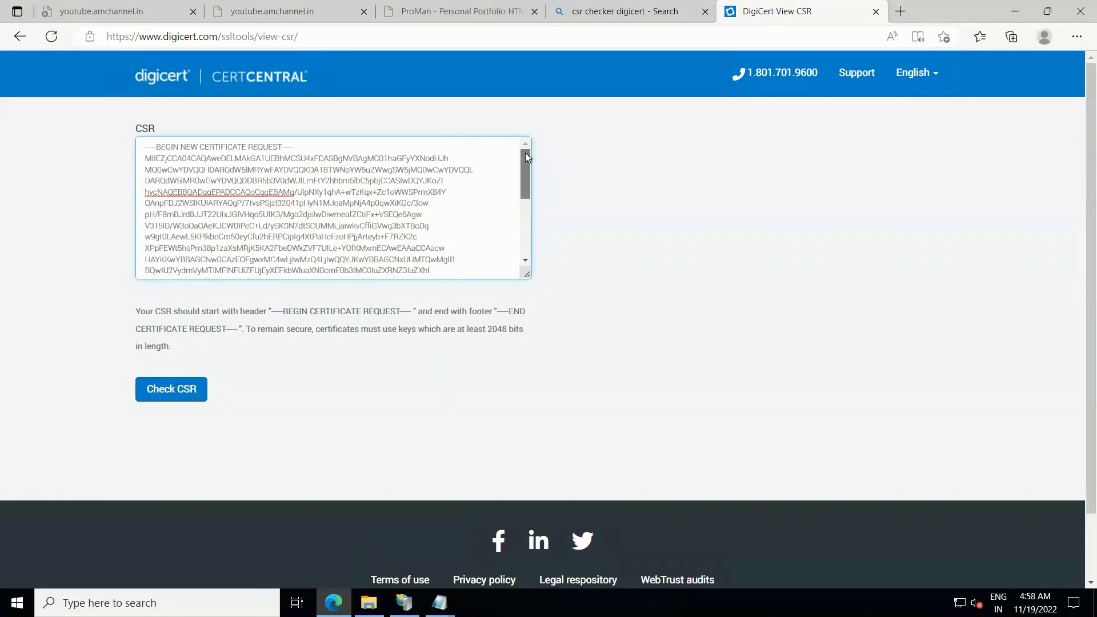
{"action": "left_click_drag", "start_coordinate": [525, 190], "coordinate": [526, 259]}
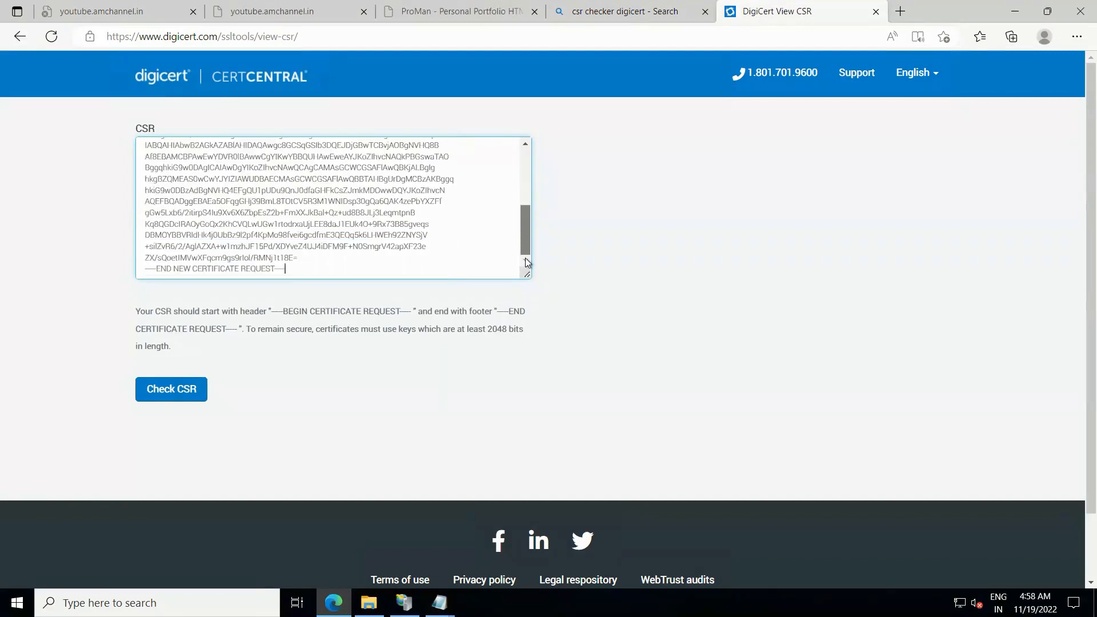
{"action": "left_click", "coordinate": [170, 390]}
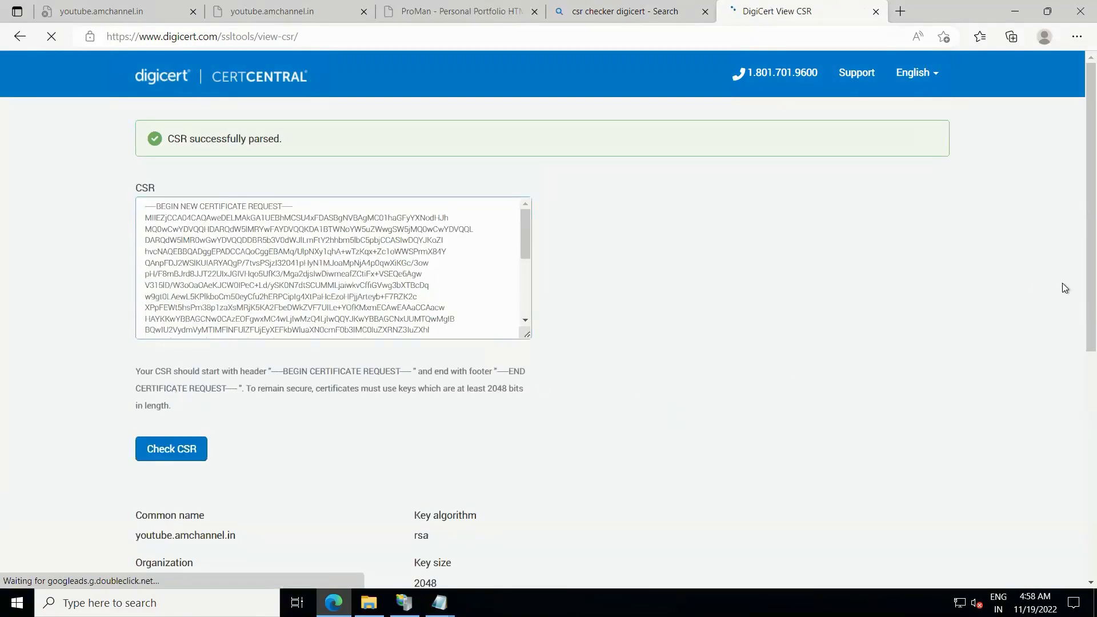
Step: Examine the decoded CSR details, including common name, organization, location fields, country and key size
{"action": "scroll", "coordinate": [1078, 292], "scroll_direction": "down", "scroll_amount": 2}
{"action": "scroll", "coordinate": [1078, 293], "scroll_direction": "down", "scroll_amount": 4}
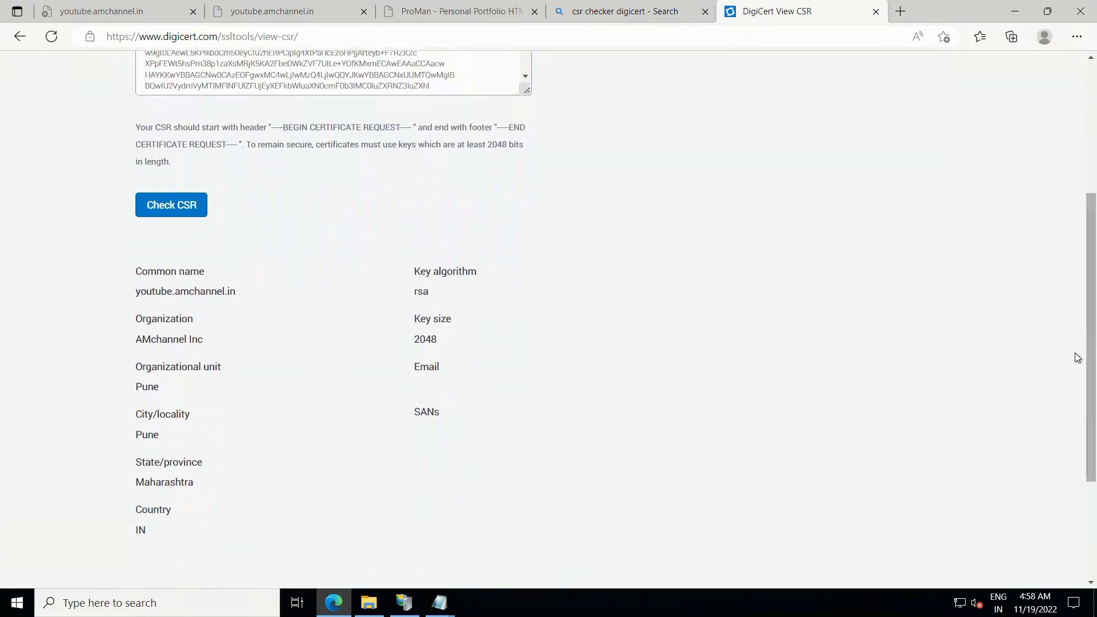
{"action": "scroll", "coordinate": [1078, 389], "scroll_direction": "down", "scroll_amount": 2}
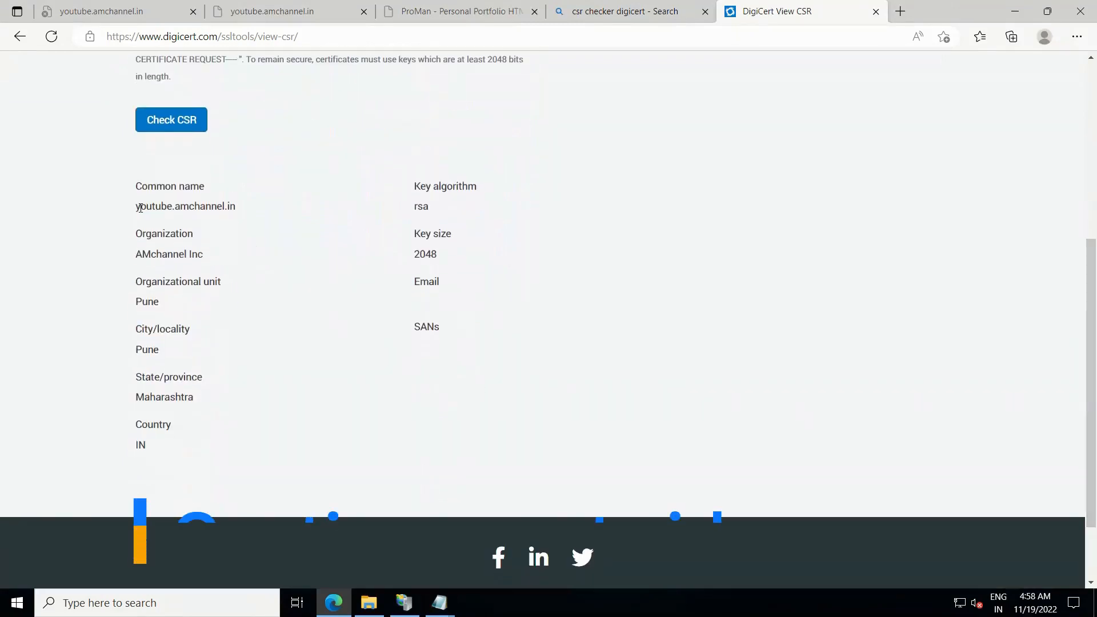
{"action": "left_click_drag", "start_coordinate": [133, 209], "coordinate": [243, 206]}
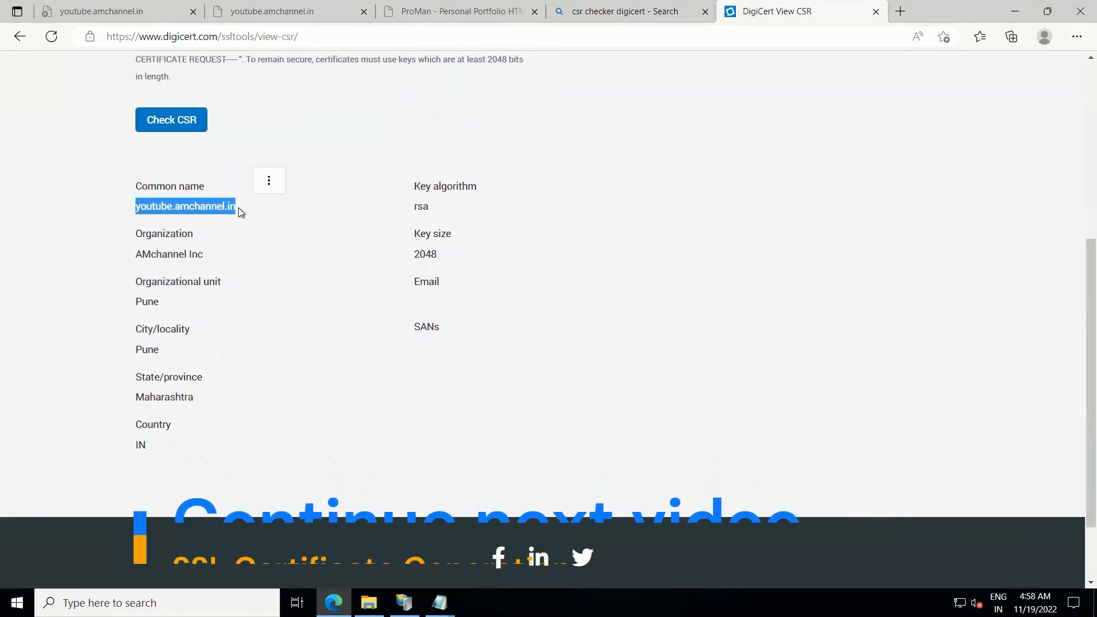
{"action": "left_click", "coordinate": [70, 263]}
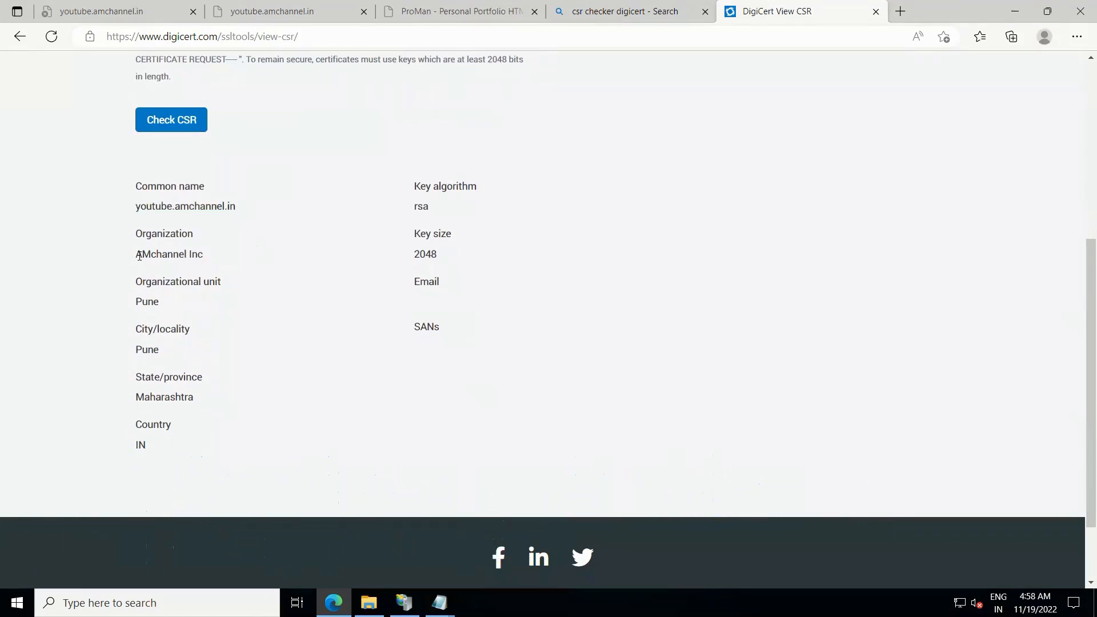
{"action": "left_click_drag", "start_coordinate": [141, 256], "coordinate": [203, 255]}
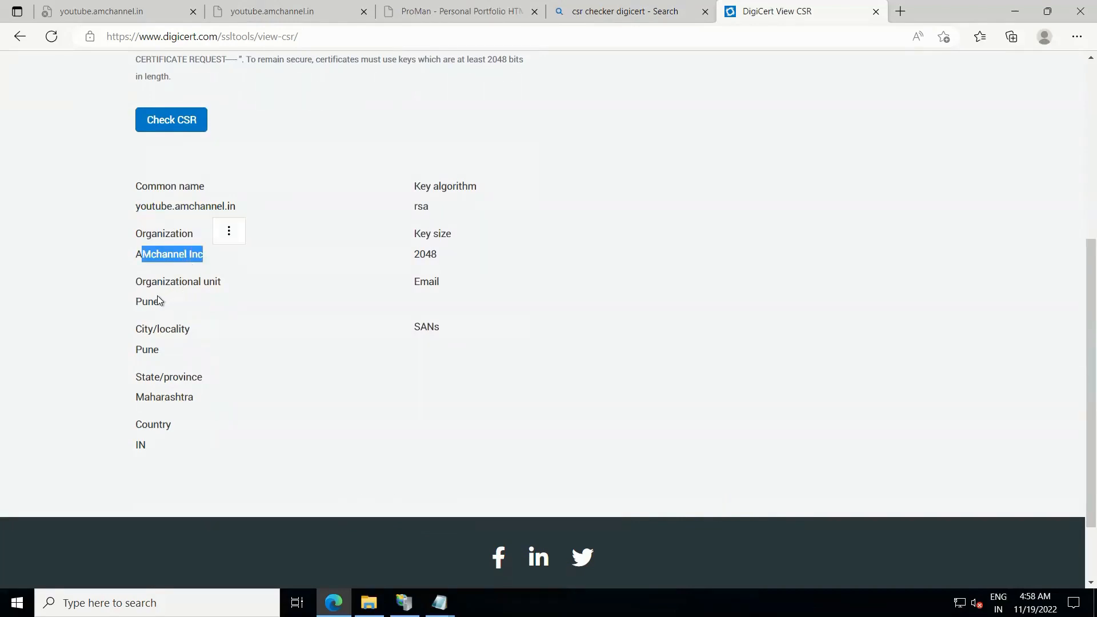
{"action": "left_click", "coordinate": [159, 302]}
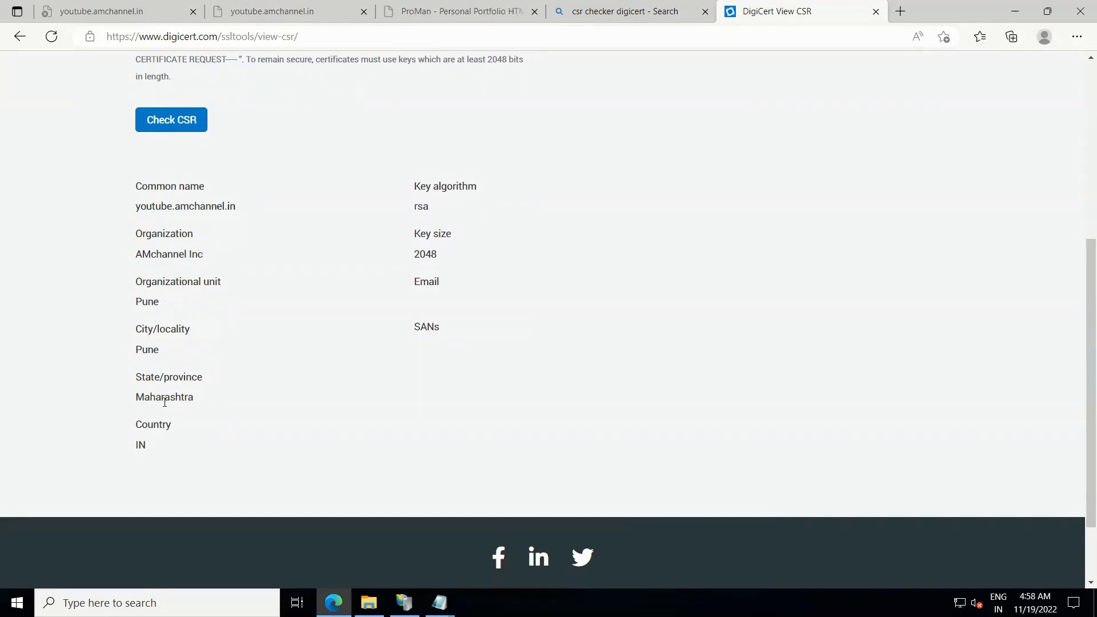
{"action": "left_click_drag", "start_coordinate": [166, 404], "coordinate": [143, 442]}
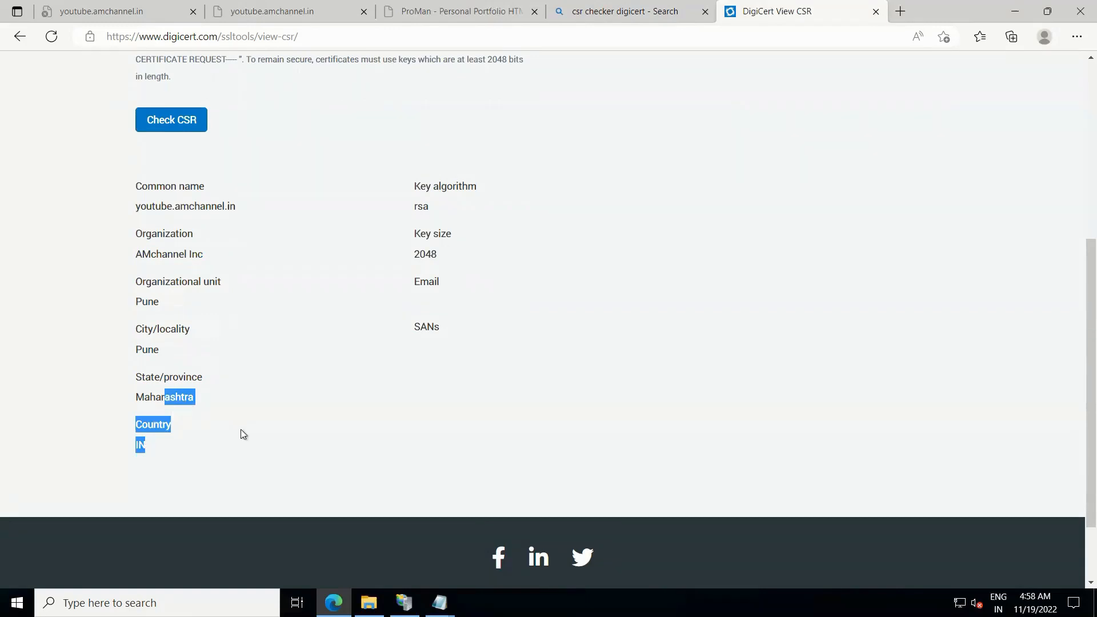
{"action": "left_click", "coordinate": [340, 382]}
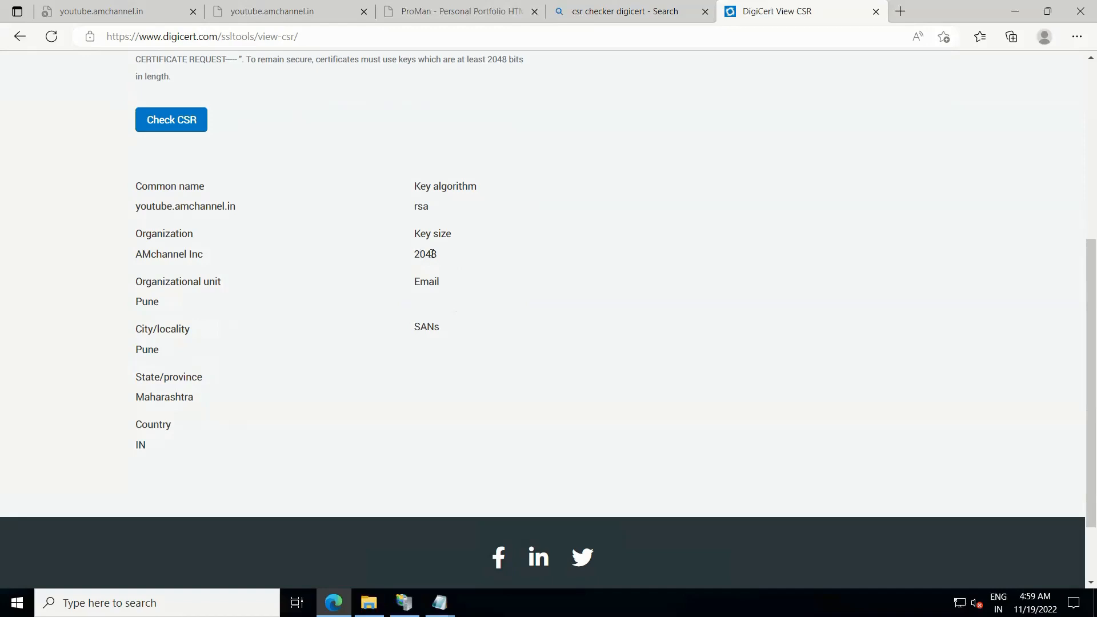
{"action": "left_click_drag", "start_coordinate": [416, 254], "coordinate": [438, 257]}
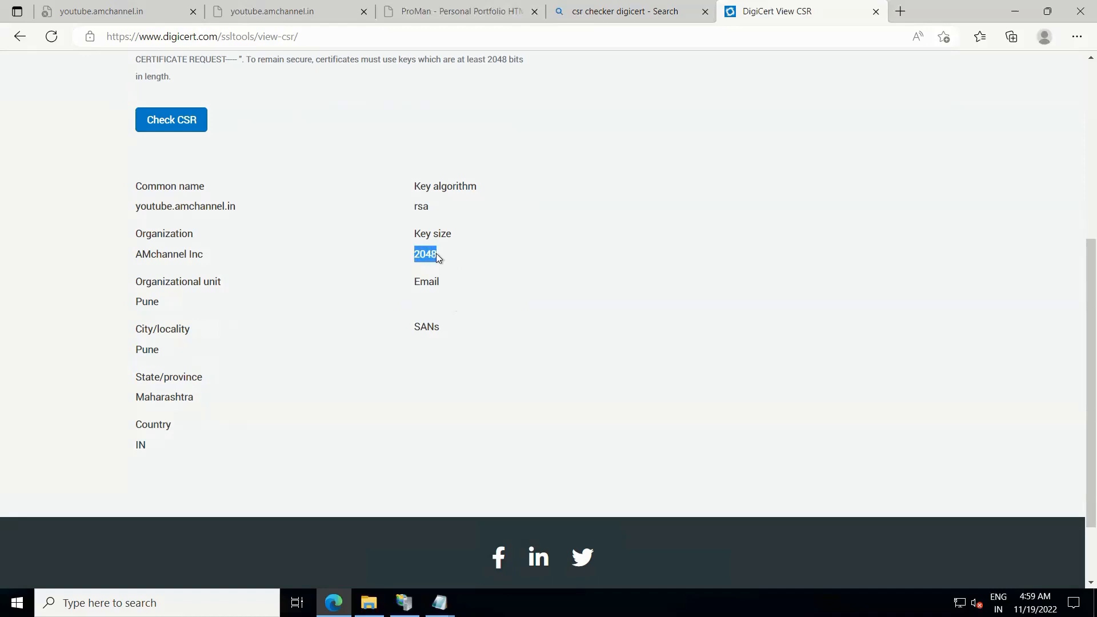
{"action": "left_click", "coordinate": [463, 303]}
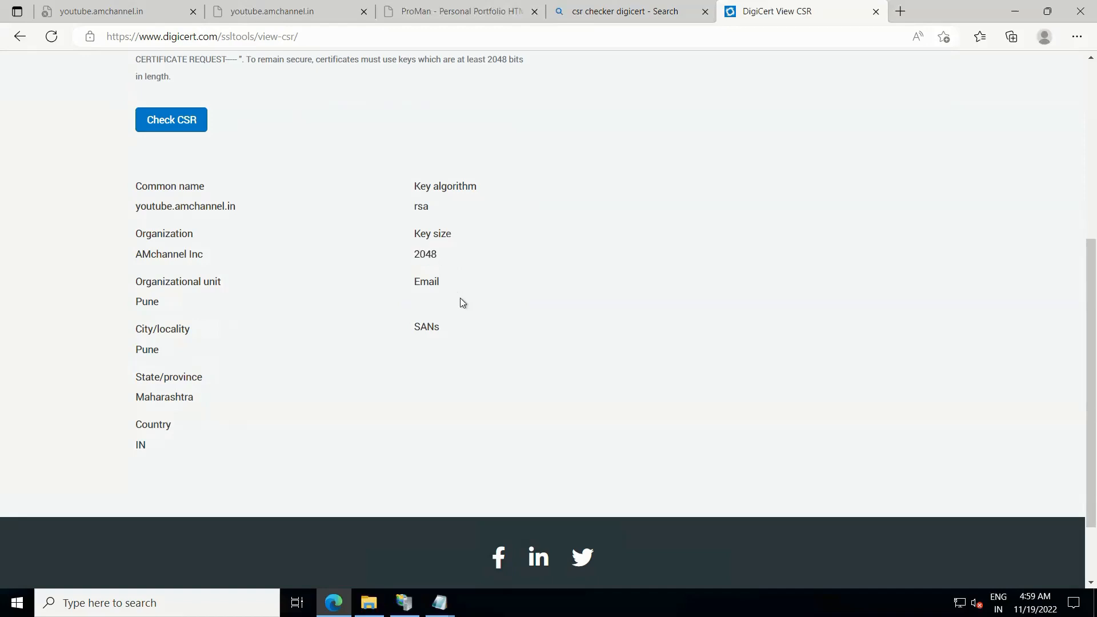